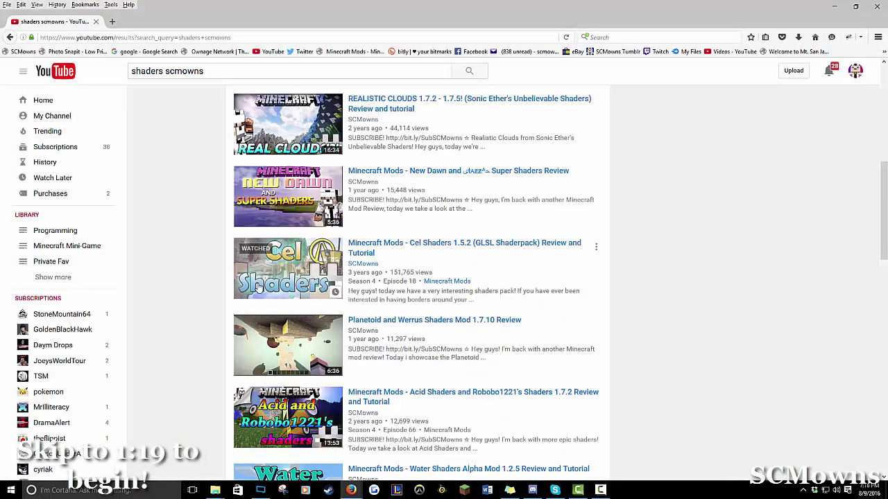
- Bring up Firefox showing the YouTube search results for 'shaders scmowns'
scroll(208, 288, "up", 5)
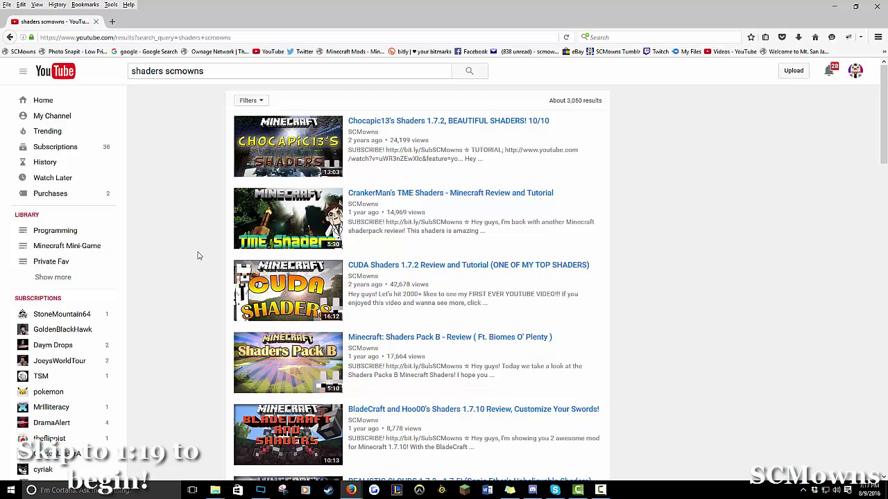
- Scroll through the scmowns shader review videos and back to the top
scroll(458, 360, "down", 1)
scroll(469, 352, "up", 3)
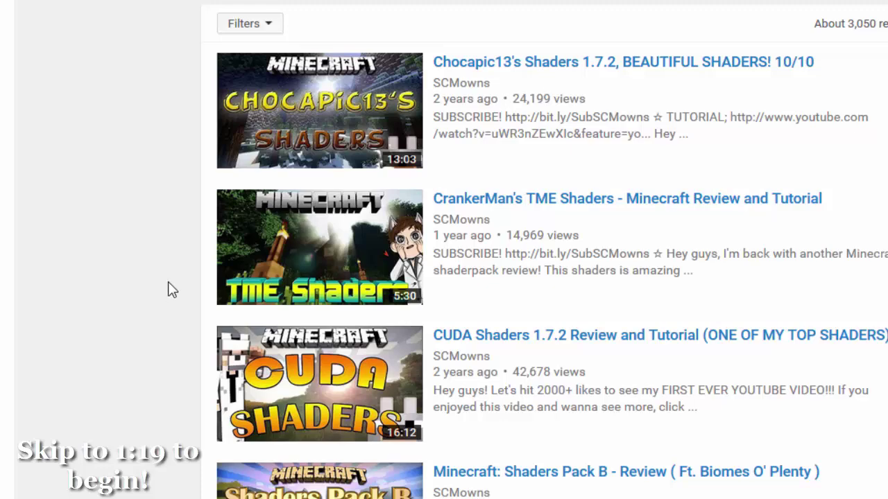
scroll(168, 285, "down", 14)
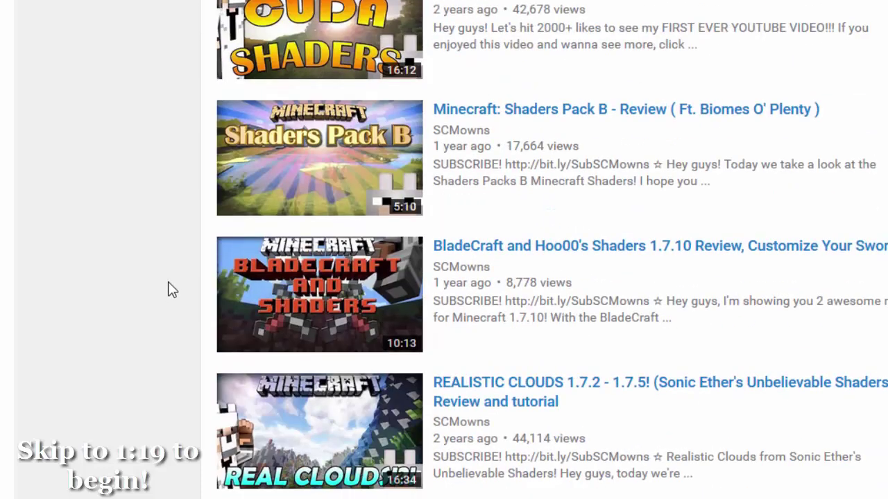
scroll(174, 297, "down", 4)
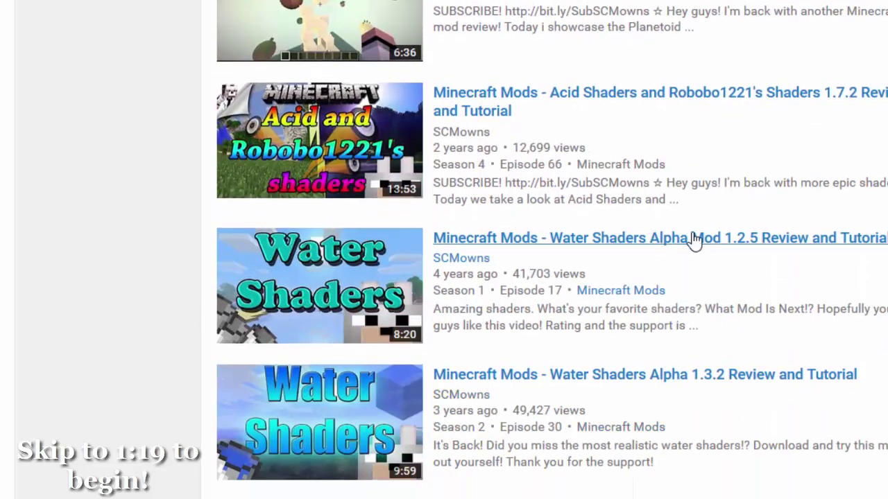
scroll(692, 238, "up", 2)
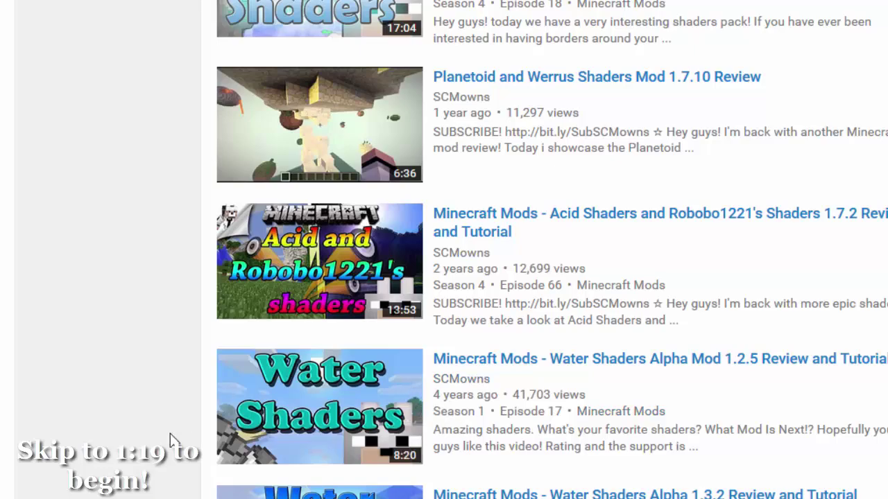
scroll(164, 430, "up", 15)
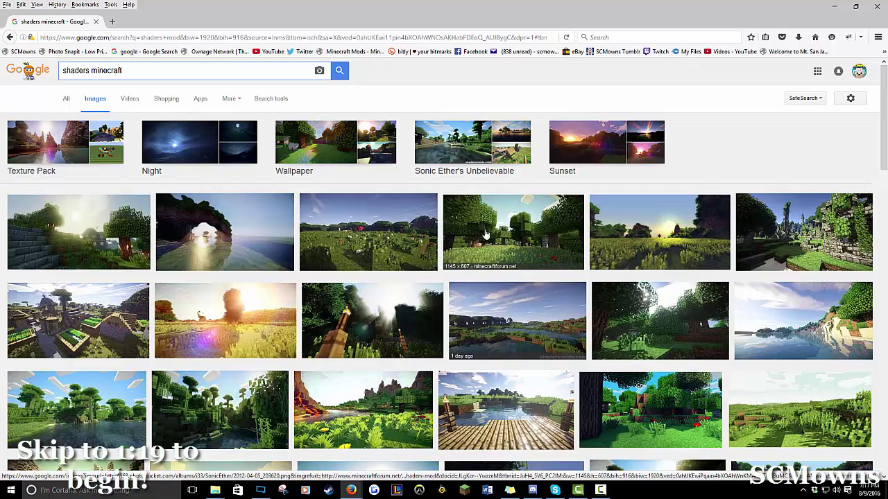
- Preview a shader screenshot in Google Images and step back through earlier previews
left_click(481, 244)
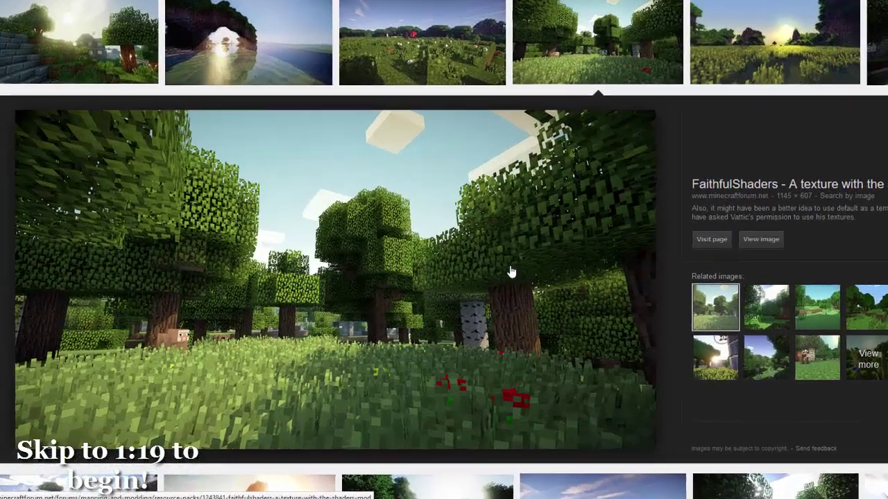
key("Left")
key("Left")
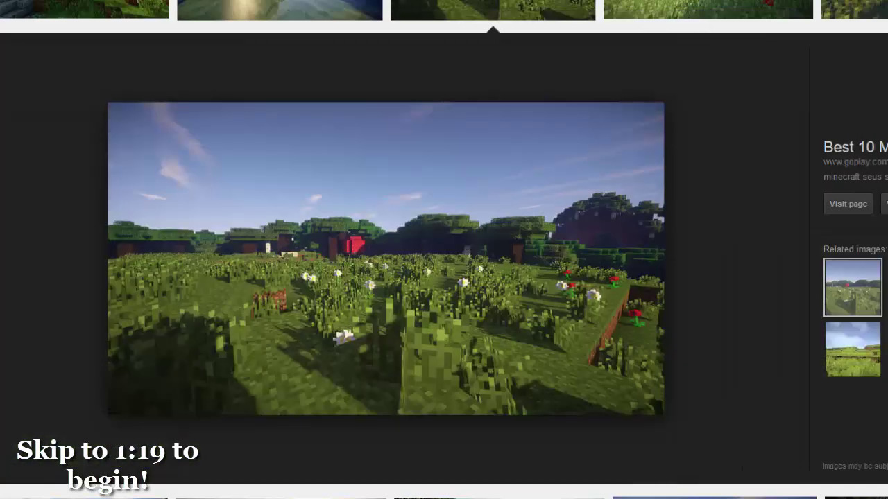
key("Left")
key("Left")
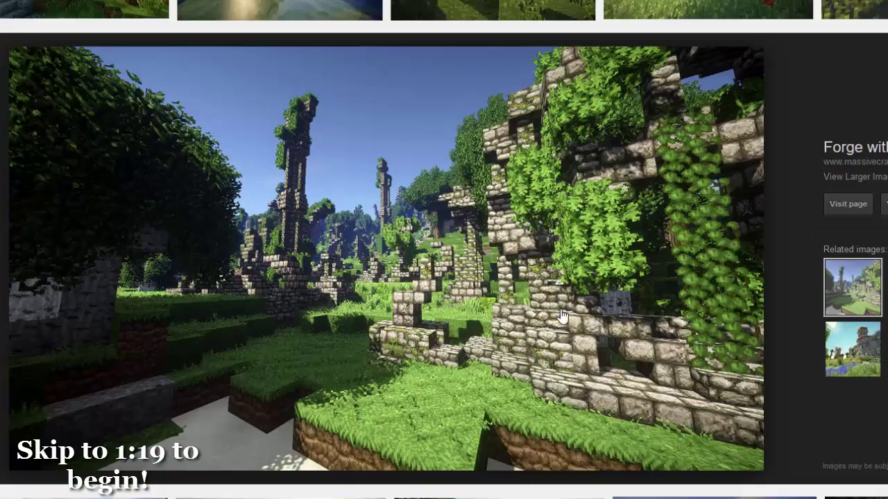
- Preview and close the sunset screenshot, then preview the wooden dock screenshot
scroll(723, 279, "down", 3)
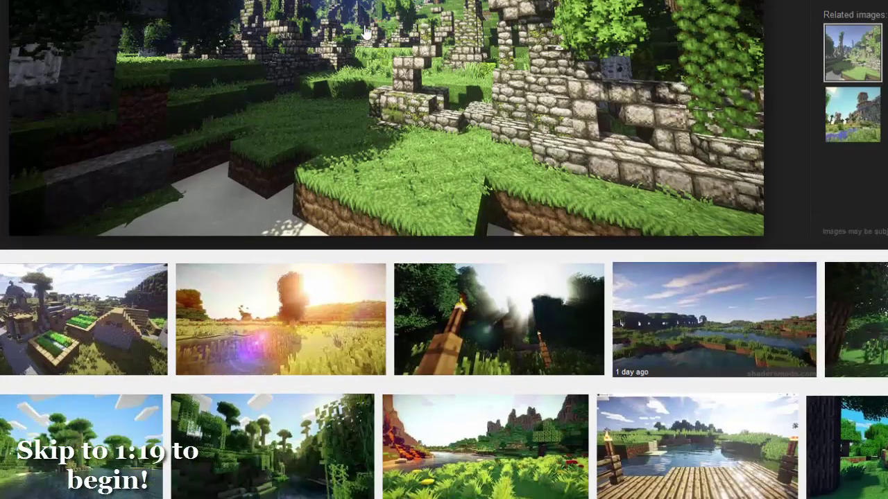
left_click(323, 313)
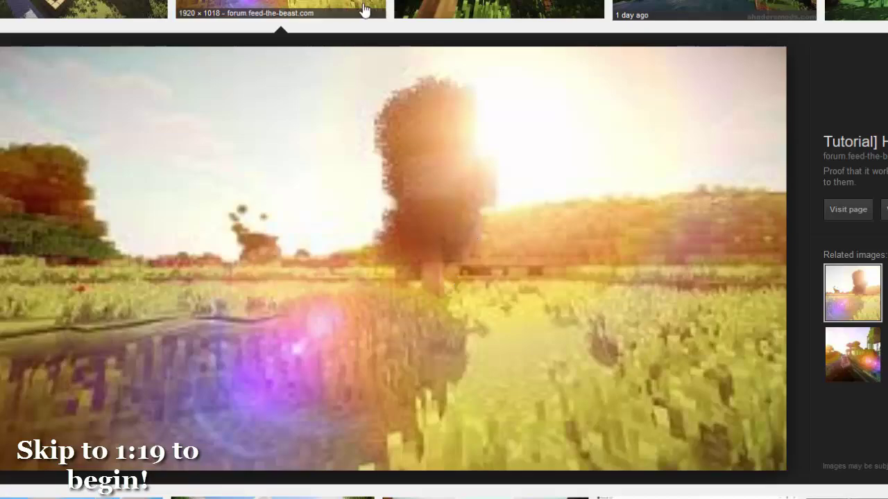
left_click(322, 10)
scroll(729, 337, "up", 3)
scroll(719, 260, "down", 2)
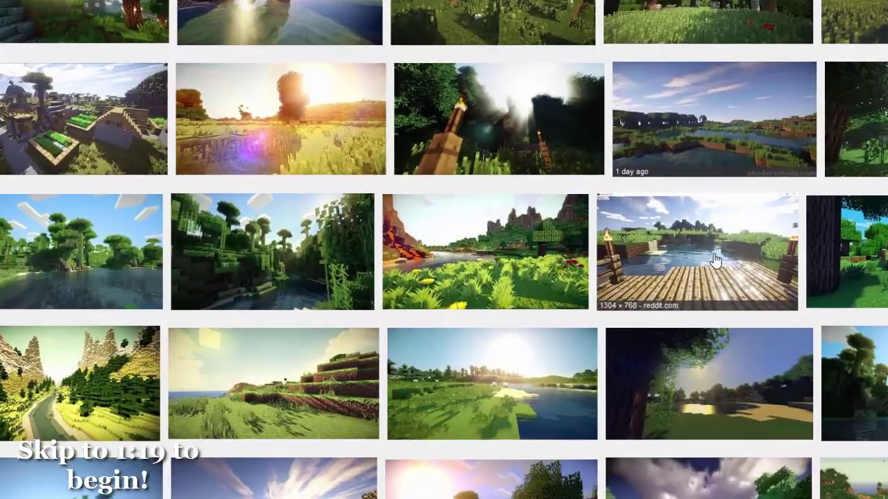
left_click(717, 262)
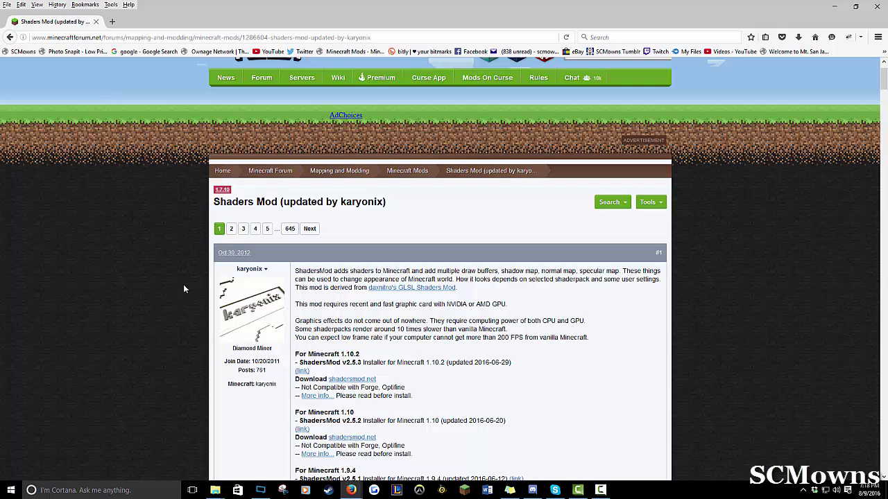
- Highlight the NVIDIA GeForce, AMD Catalyst and Intel HD Graphics driver headings
scroll(177, 291, "down", 1)
scroll(181, 291, "down", 15)
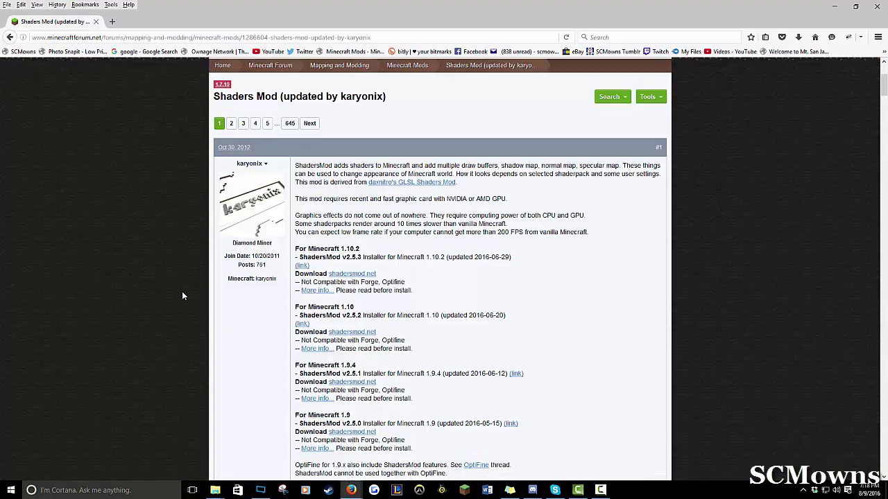
scroll(187, 291, "down", 6)
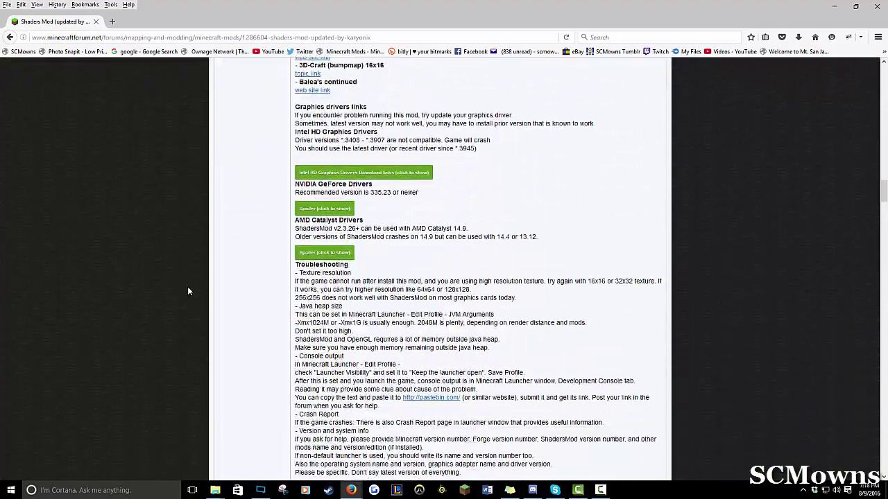
scroll(336, 194, "up", 2)
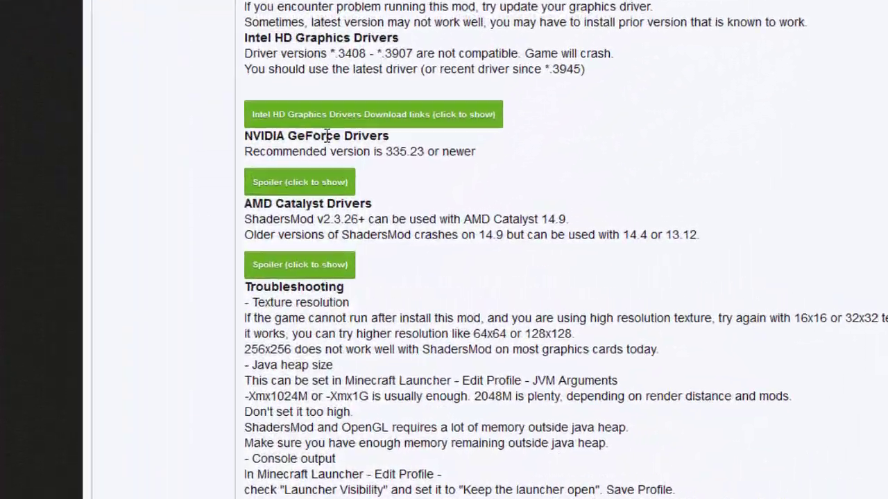
left_click_drag(327, 135, 388, 136)
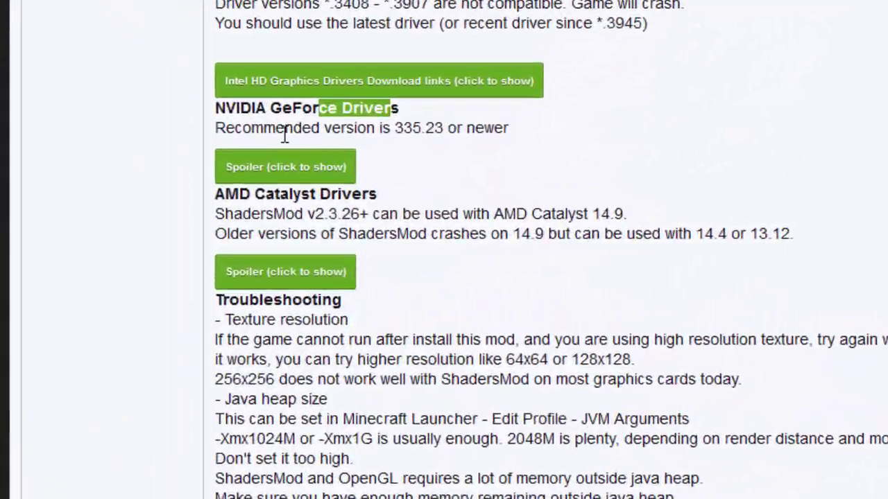
left_click_drag(262, 204, 353, 203)
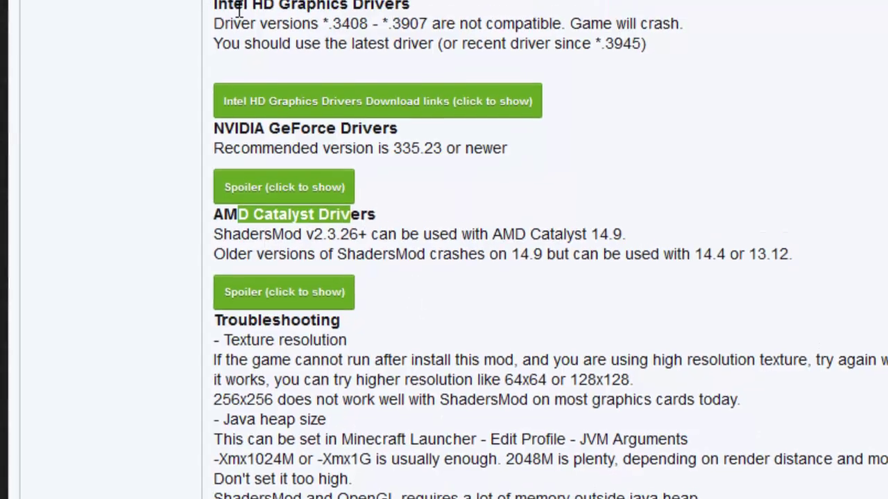
left_click_drag(234, 6, 347, 6)
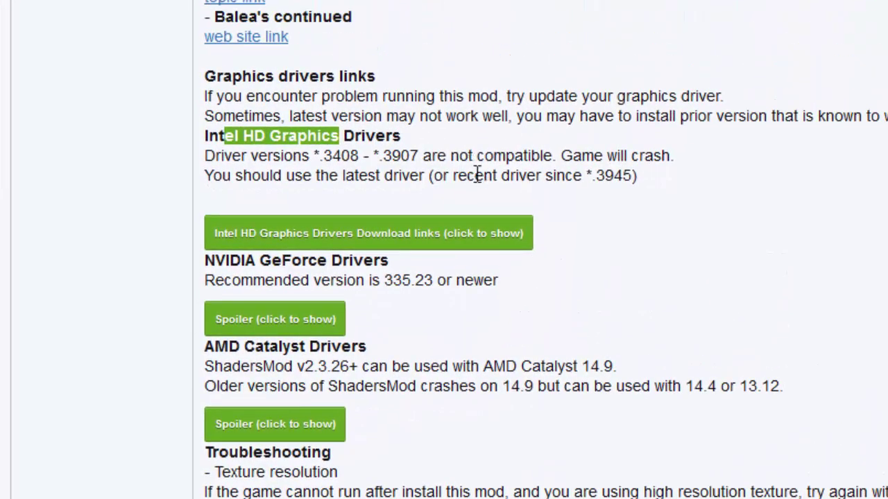
left_click(398, 176)
- Highlight the incompatible Intel driver versions and the recommended NVIDIA 335.23 or newer
left_click_drag(214, 159, 541, 154)
left_click(448, 158)
left_click_drag(333, 156, 411, 154)
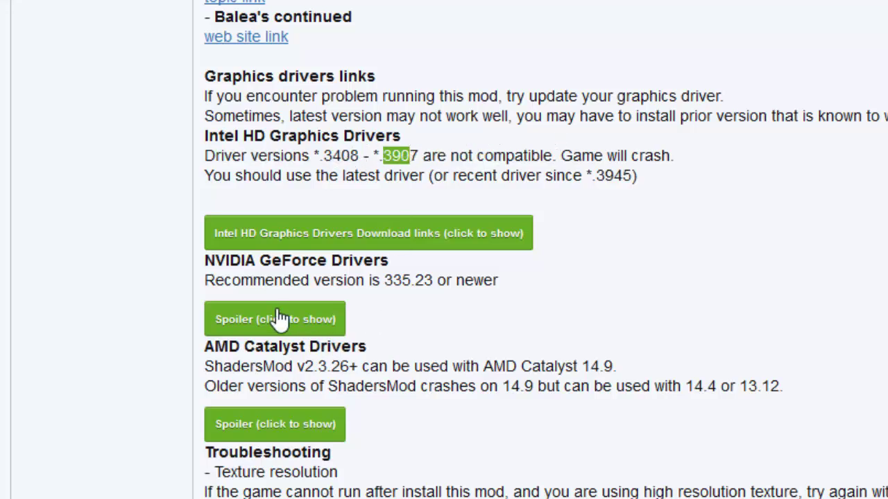
left_click_drag(254, 281, 452, 287)
left_click_drag(384, 282, 435, 283)
left_click(456, 282)
left_click_drag(498, 280, 373, 281)
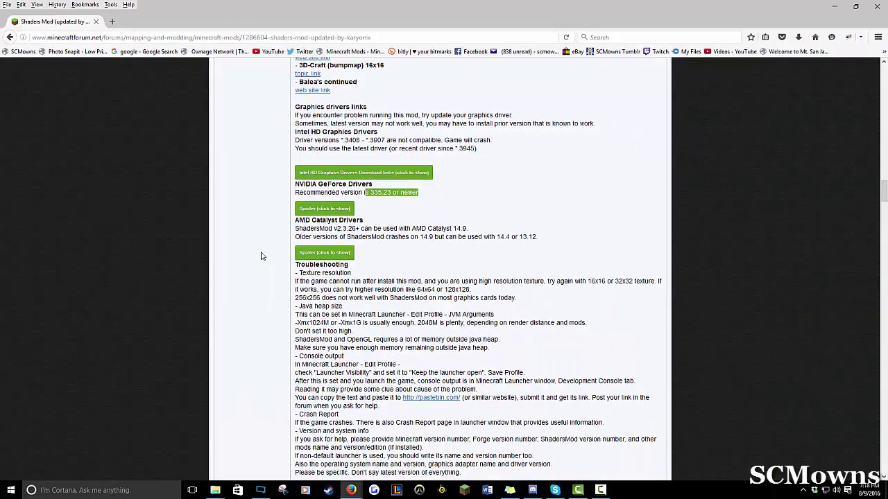
- Finish reading the driver notes and minimize Firefox to the desktop
scroll(271, 272, "up", 2)
scroll(272, 276, "down", 2)
left_click(835, 5)
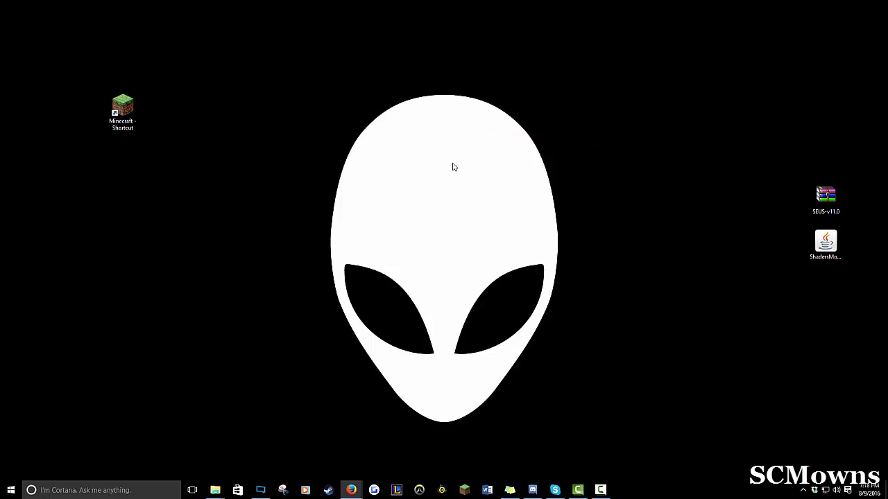
- Return to the Shaders Mod downloads table and highlight the 1.10.2 and 1.7.10 Forge Edition rows
key("alt+Tab")
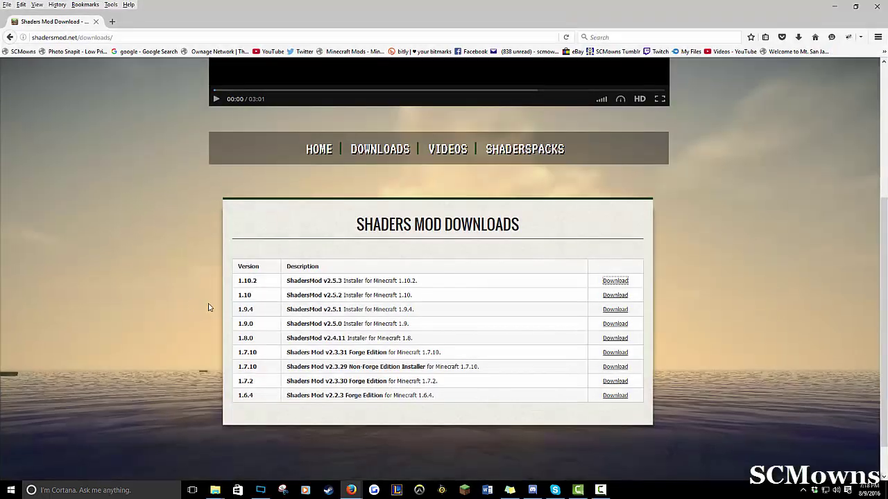
double_click(409, 281)
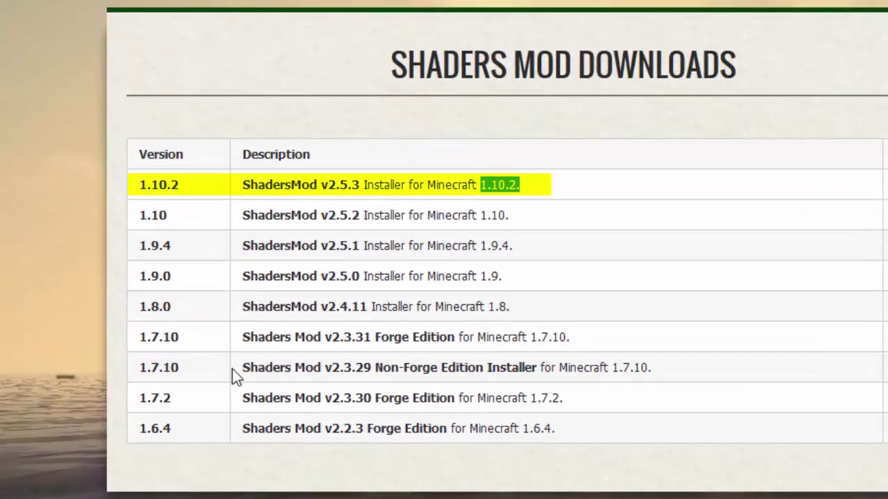
left_click_drag(147, 368, 182, 375)
left_click_drag(393, 337, 512, 340)
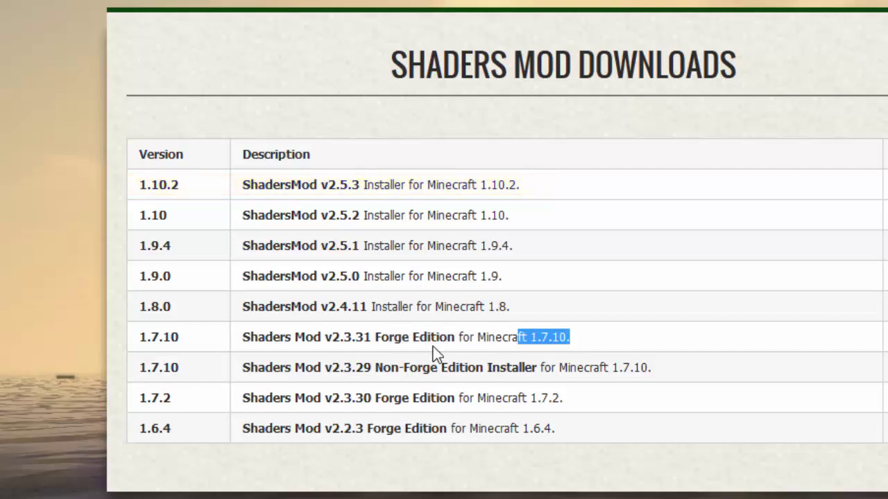
left_click_drag(375, 337, 484, 333)
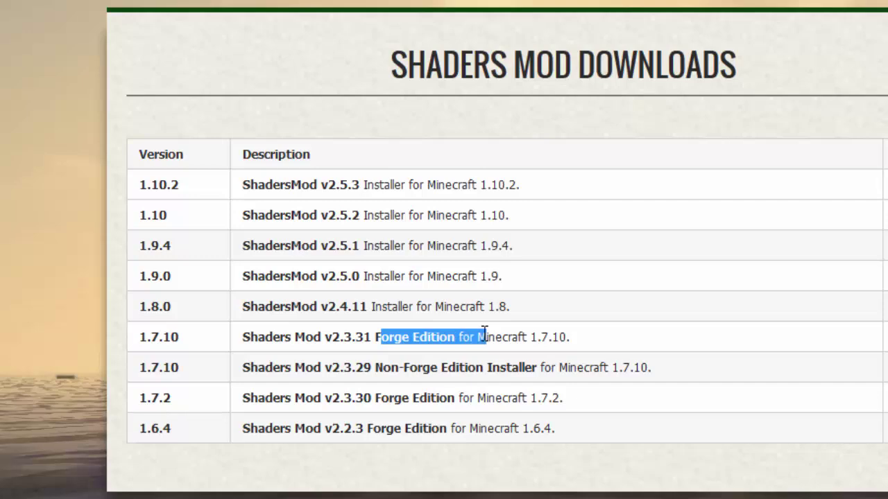
left_click_drag(419, 185, 511, 185)
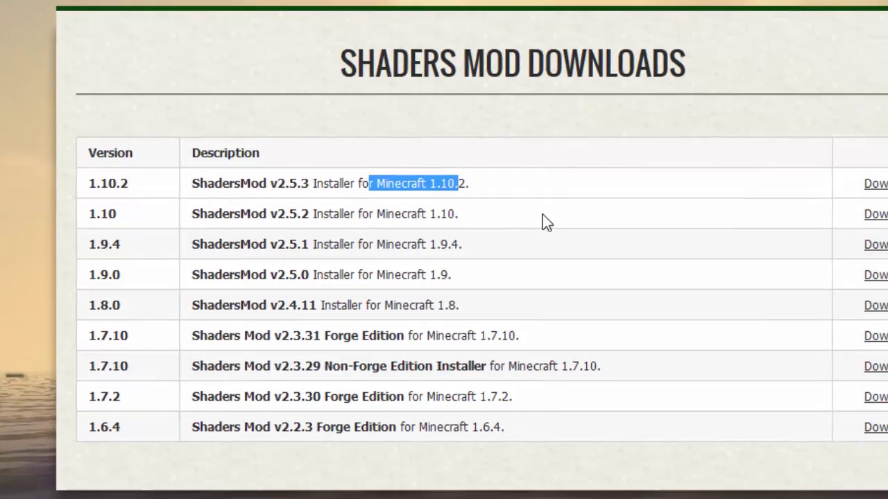
- Open the ShadersMod v2.5.3 page for 1.10.2 and find its Mod Requirements
left_click(770, 181)
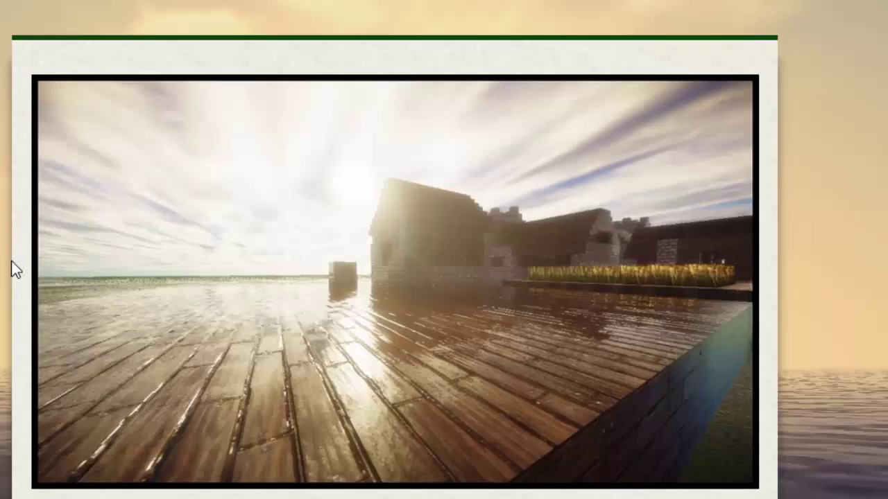
scroll(11, 263, "down", 3)
scroll(444, 249, "down", 5)
left_click_drag(58, 98, 127, 98)
left_click(307, 169)
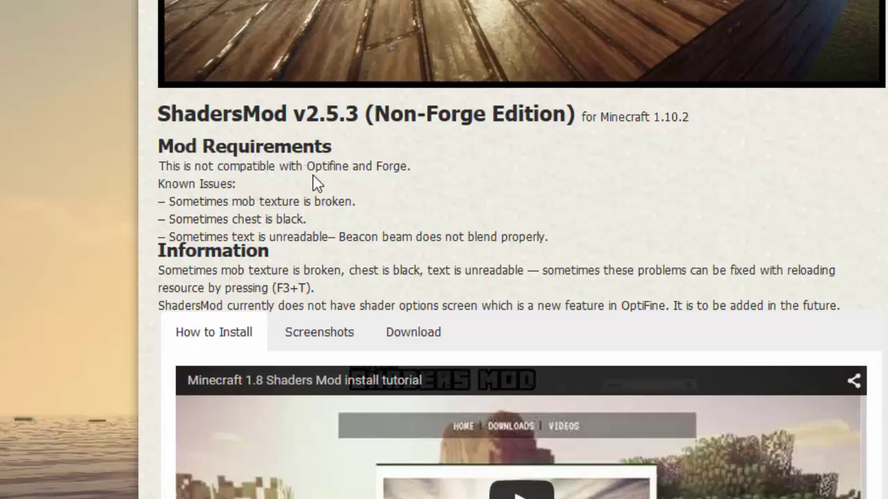
- Highlight the note that the mod is incompatible with Optifine and Forge
left_click_drag(217, 166, 303, 167)
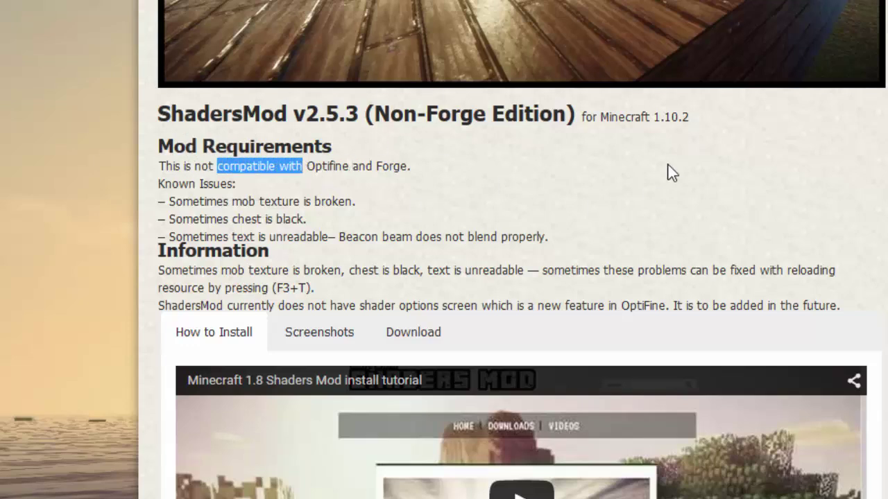
left_click(309, 166)
left_click_drag(307, 167, 411, 166)
left_click(381, 166)
double_click(390, 167)
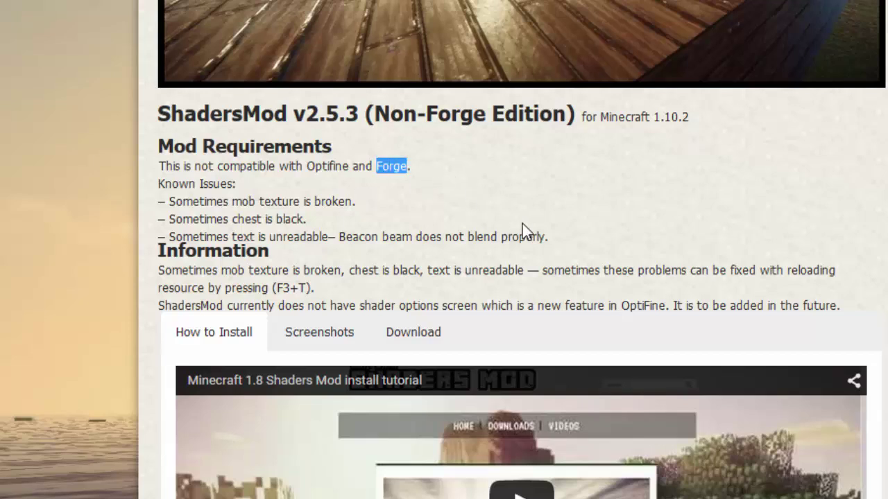
double_click(318, 166)
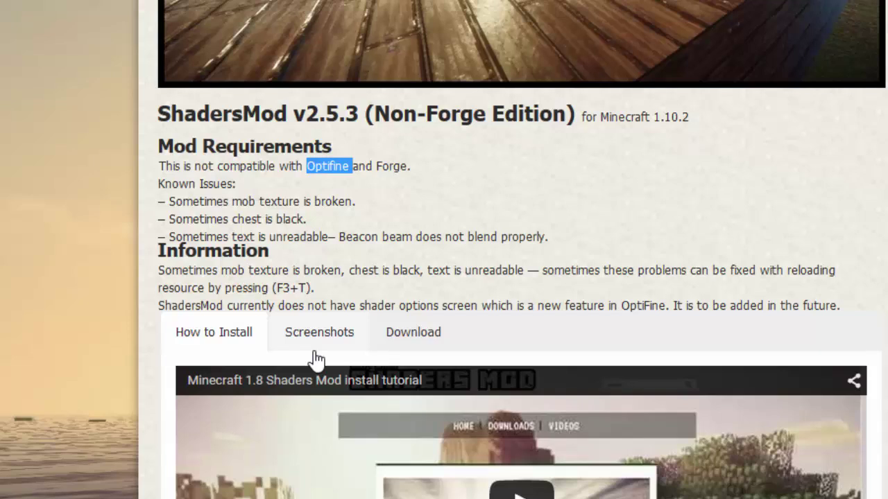
left_click(320, 184)
left_click_drag(206, 118, 275, 115)
left_click(374, 207)
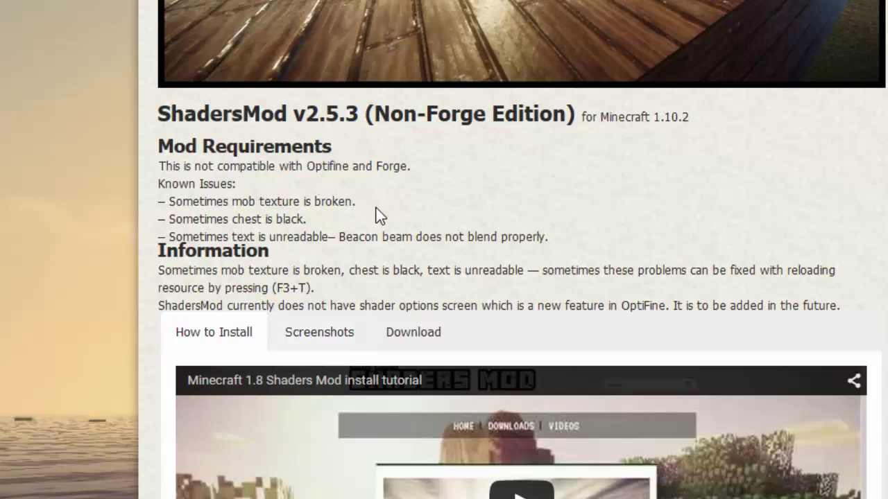
- Go to the Shaders Mod downloads page from the site menu
scroll(355, 194, "down", 2)
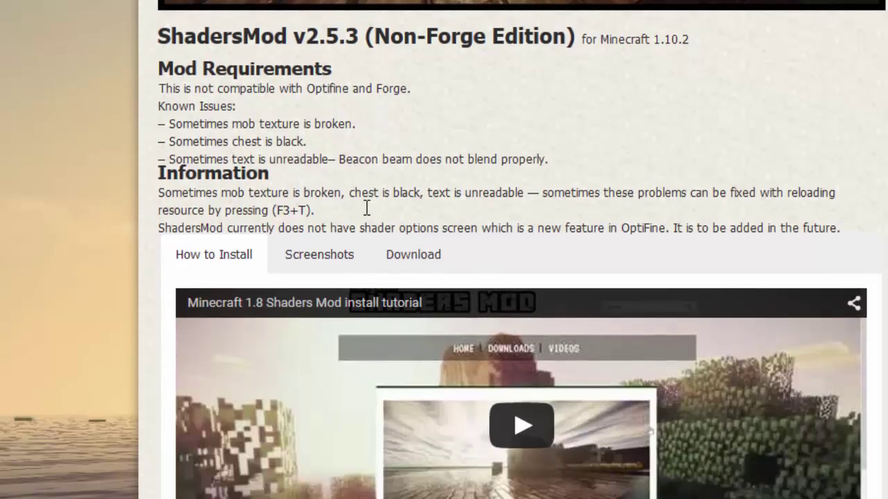
scroll(420, 219, "up", 5)
scroll(278, 208, "down", 2)
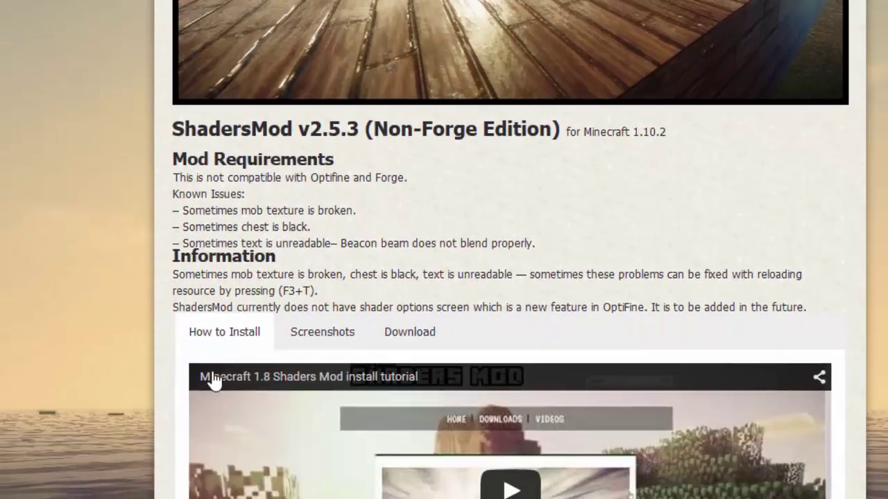
scroll(406, 49, "up", 5)
left_click(391, 164)
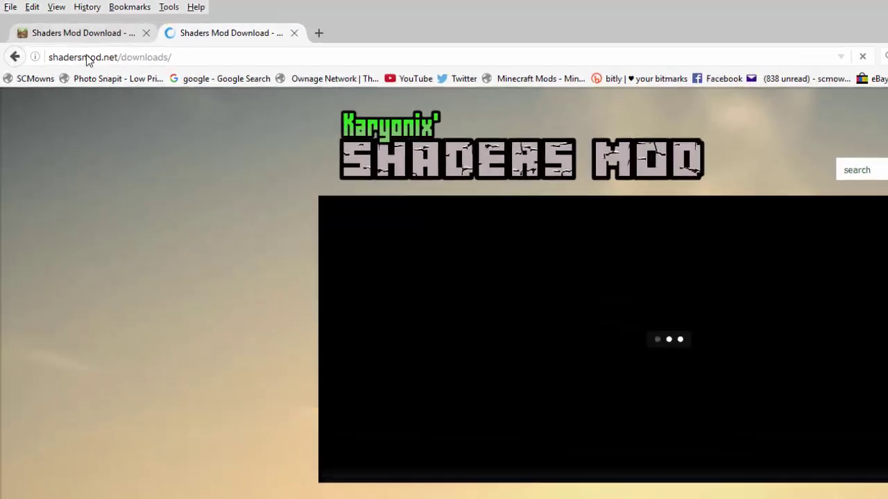
- Open the v2.5.3 download page for the 1.10.2 installer and show its download link
scroll(139, 451, "down", 5)
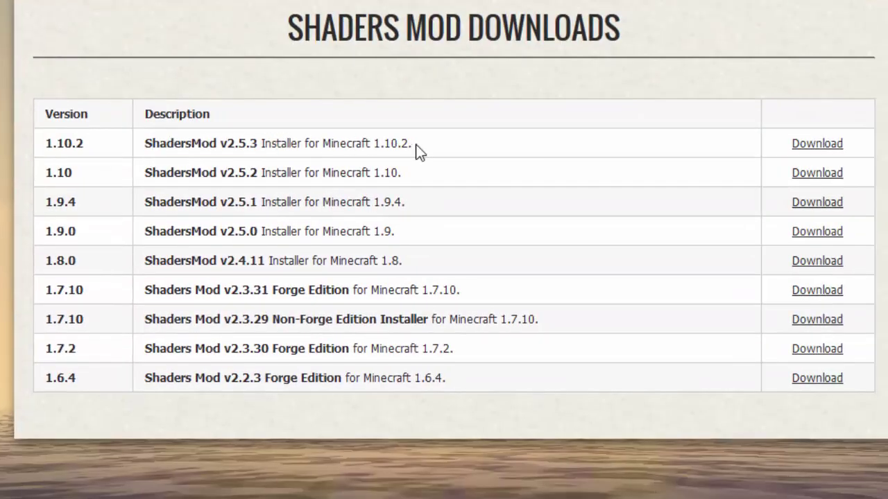
left_click_drag(367, 143, 654, 143)
left_click(817, 142)
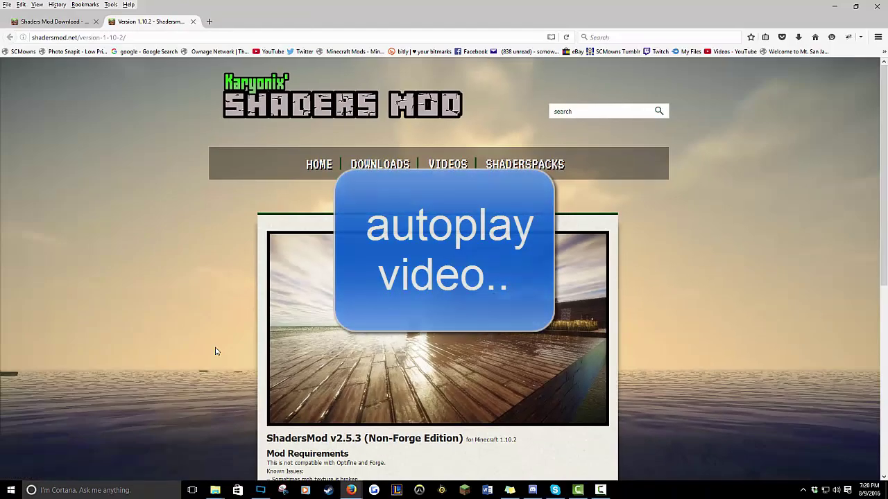
scroll(215, 352, "down", 1)
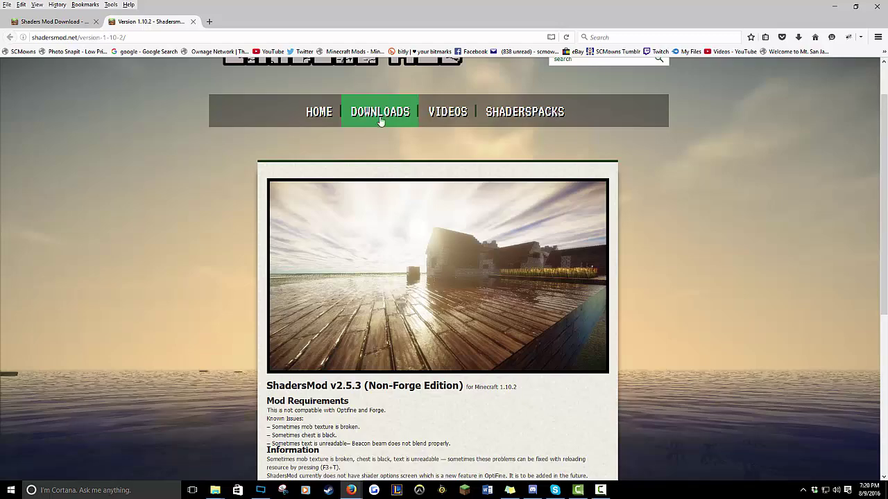
scroll(218, 277, "down", 3)
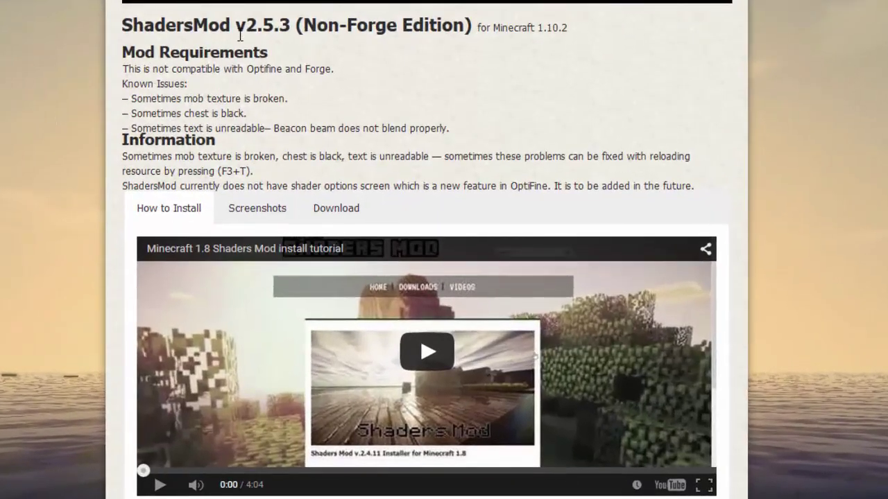
left_click_drag(240, 35, 339, 28)
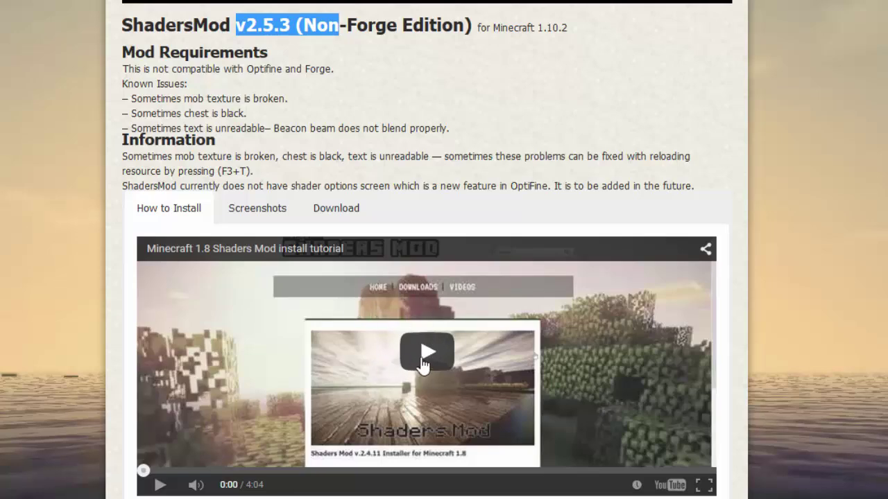
left_click(289, 221)
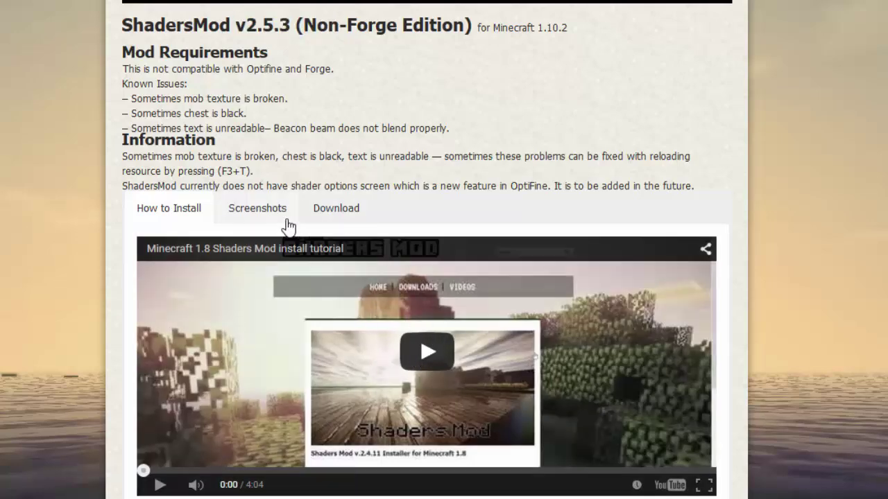
left_click(344, 220)
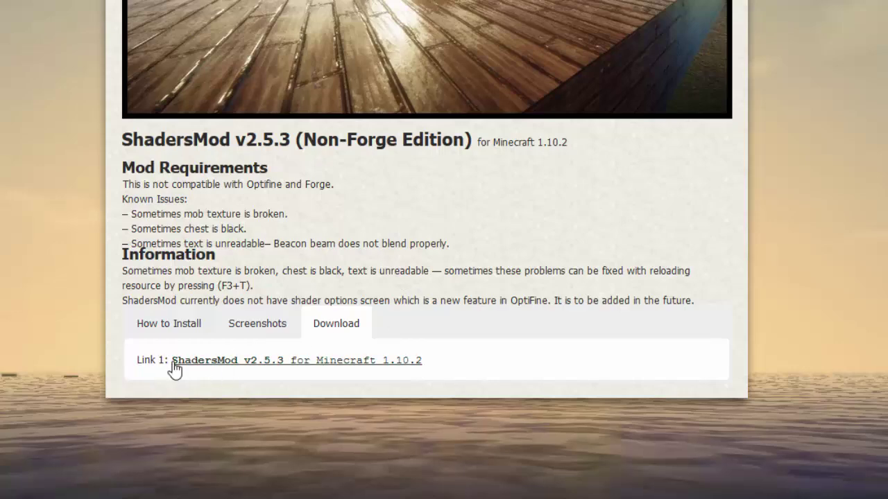
- Save ShadersMod-v2.5.3mc1.10.2.jar, copy it onto the desktop, and minimize Firefox
left_click(320, 366)
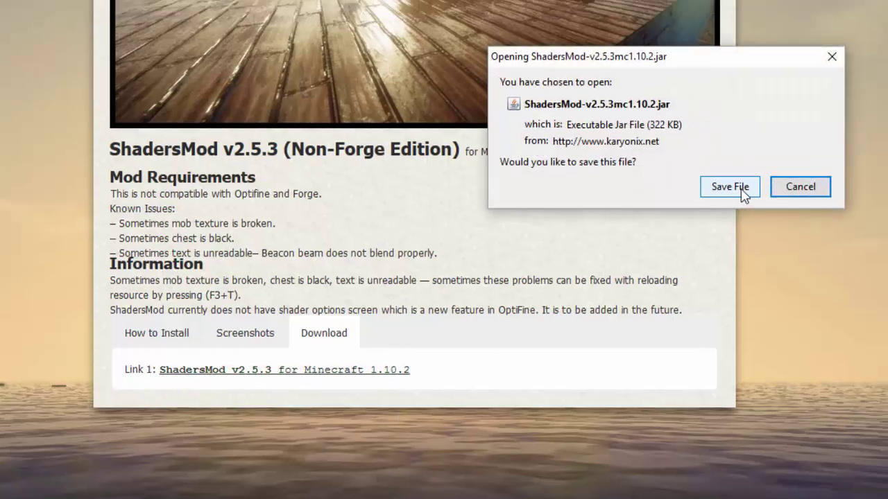
left_click(741, 192)
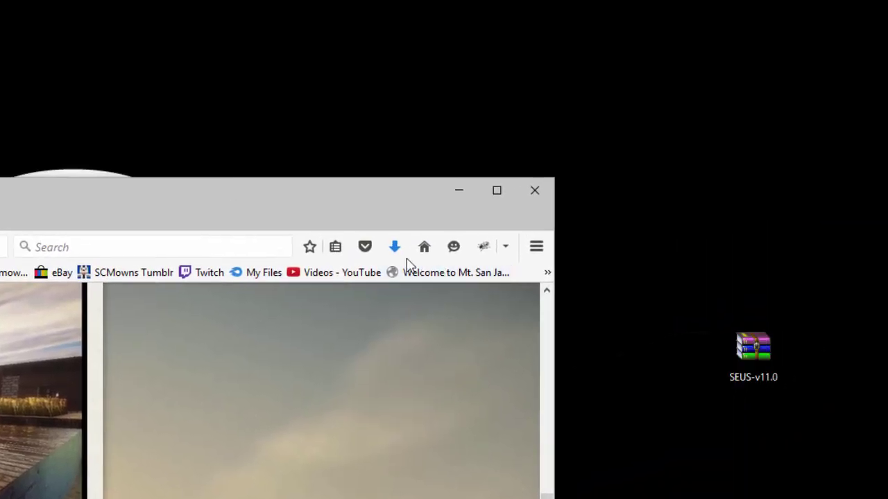
left_click(386, 255)
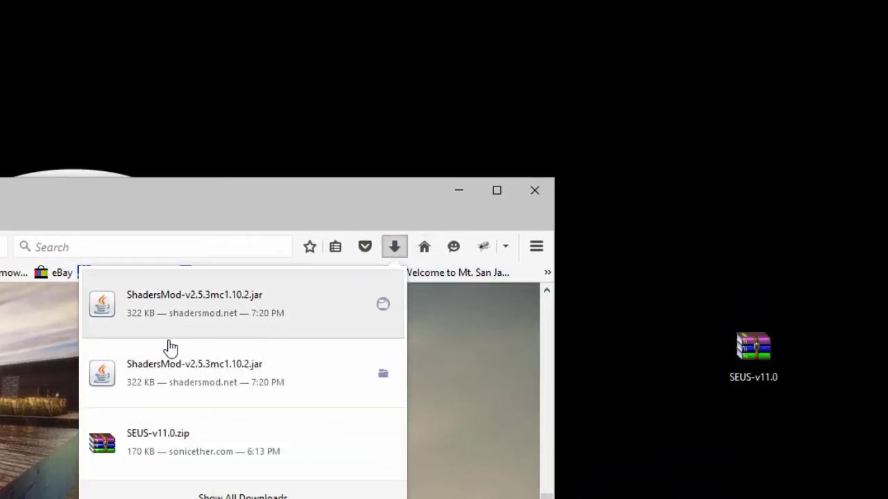
left_click_drag(170, 317, 735, 498)
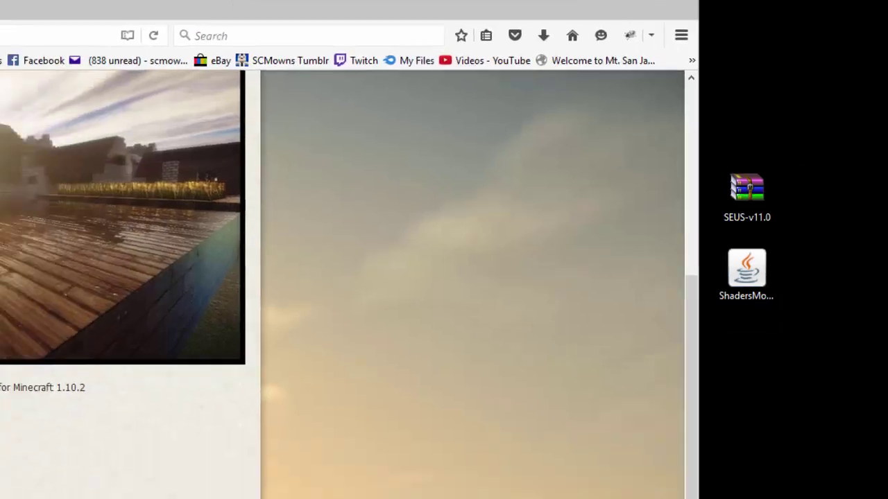
double_click(86, 69)
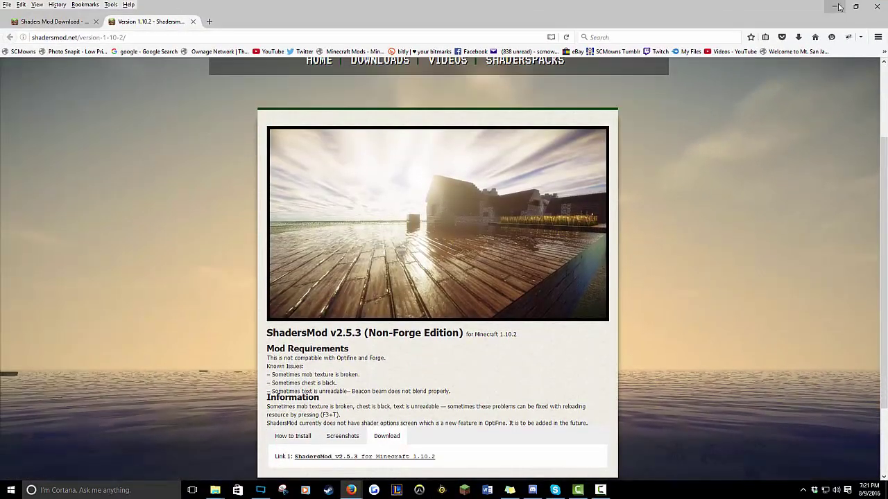
left_click(836, 6)
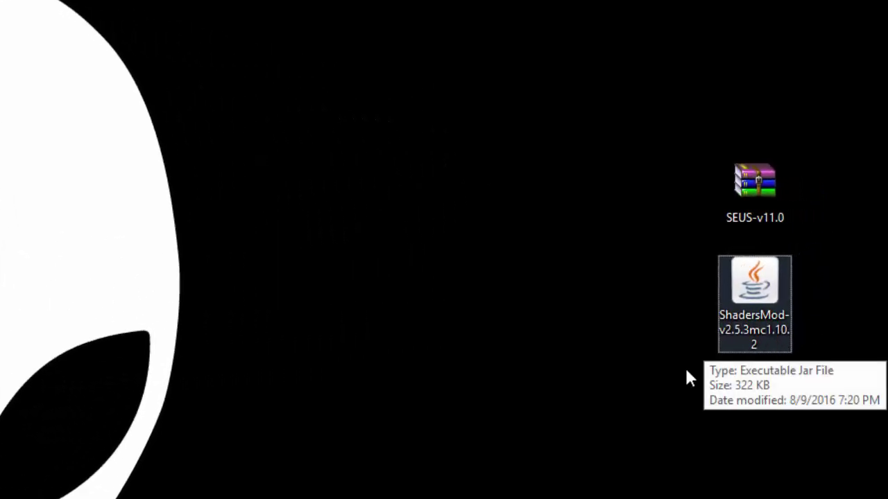
- Keep the launcher profile on Use Latest Version, save it, and play to fetch 1.10.2
left_click(770, 305)
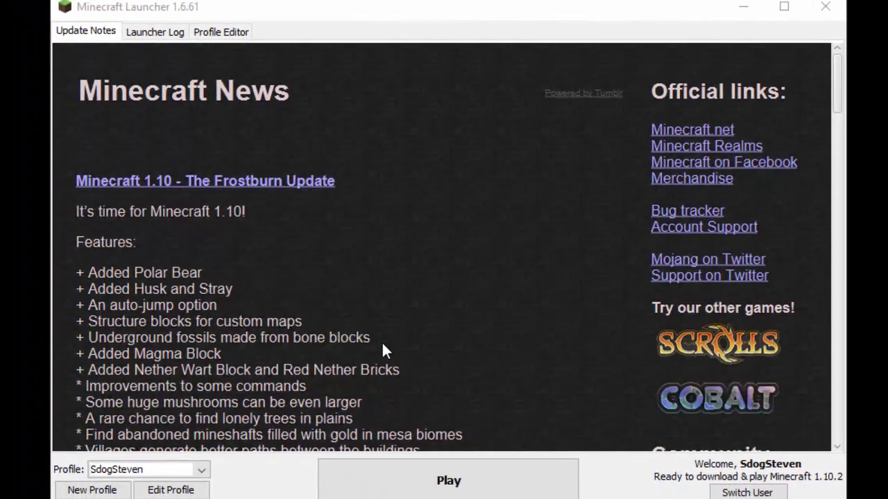
left_click(178, 493)
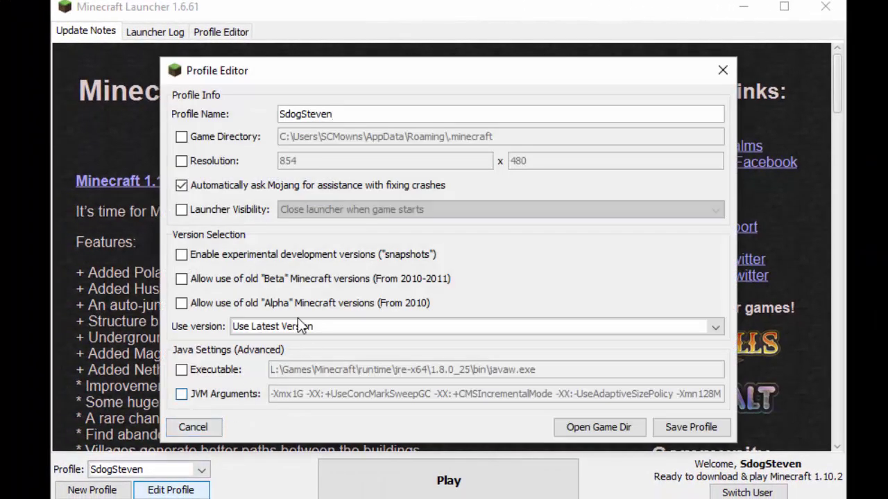
left_click(288, 326)
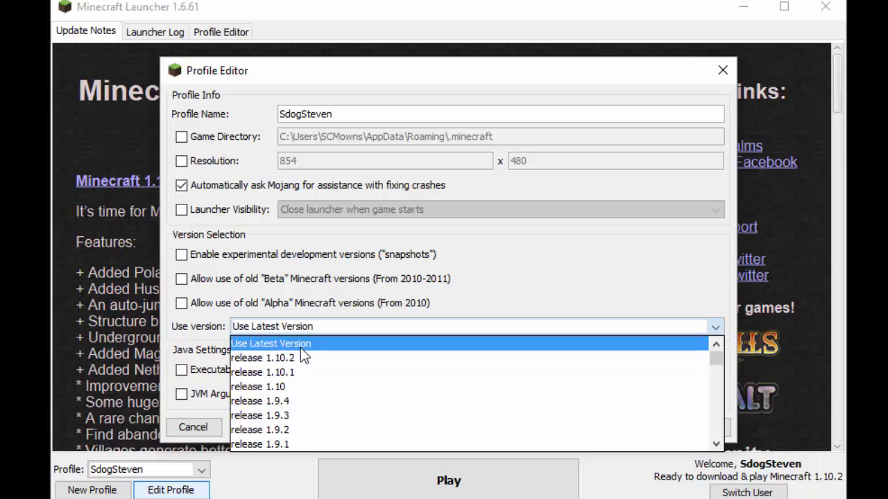
left_click(300, 345)
left_click(685, 427)
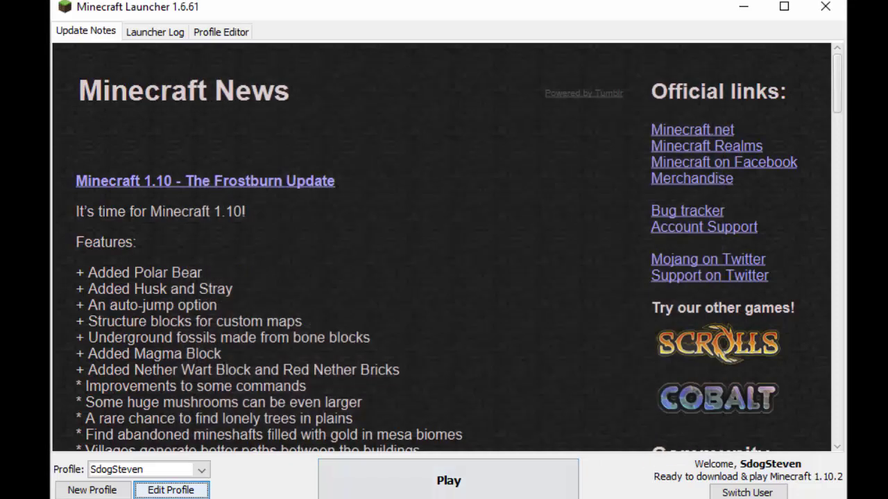
left_click(471, 489)
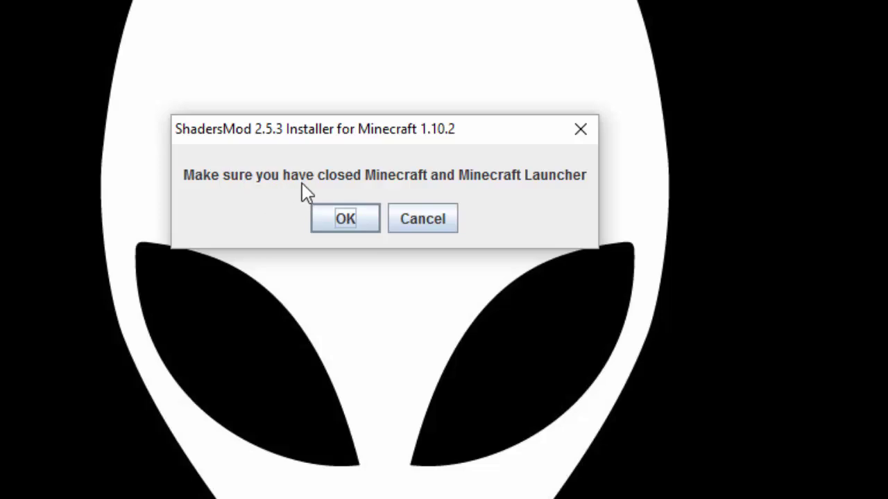
- Install ShadersMod 2.5.3 onto base version 1.10.2 and dismiss the result dialog
left_click(347, 218)
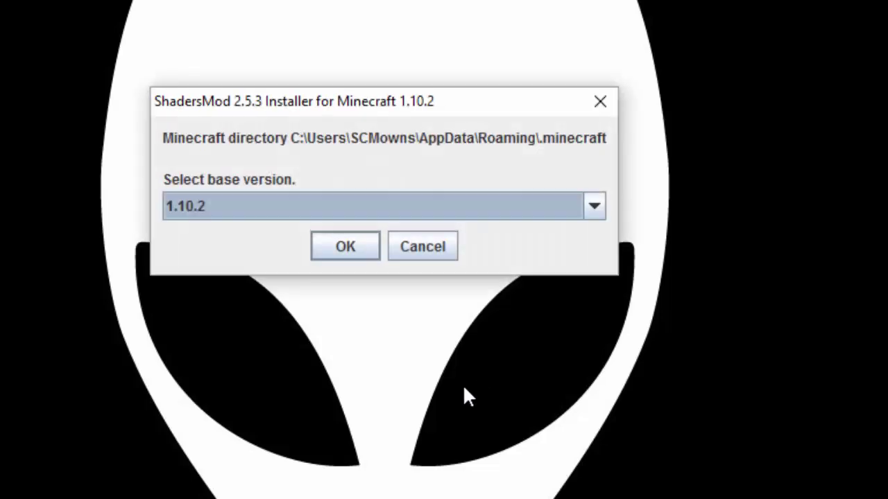
left_click(219, 206)
left_click(235, 198)
left_click(344, 247)
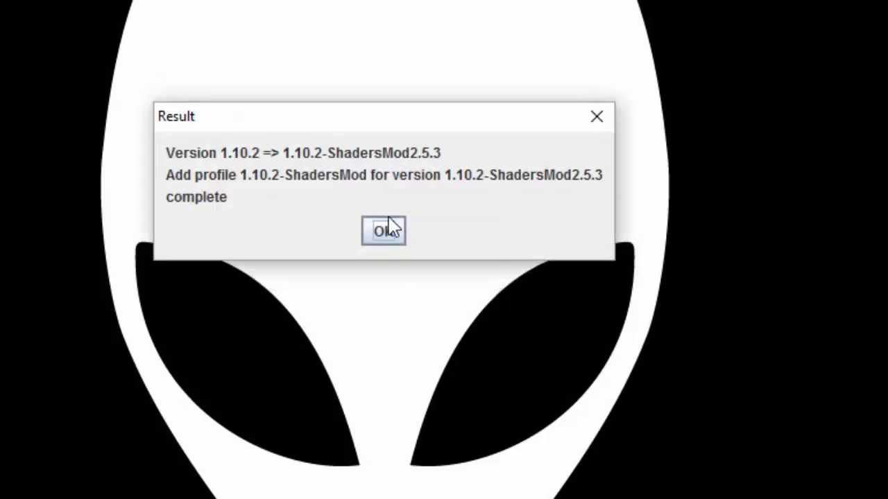
left_click(383, 231)
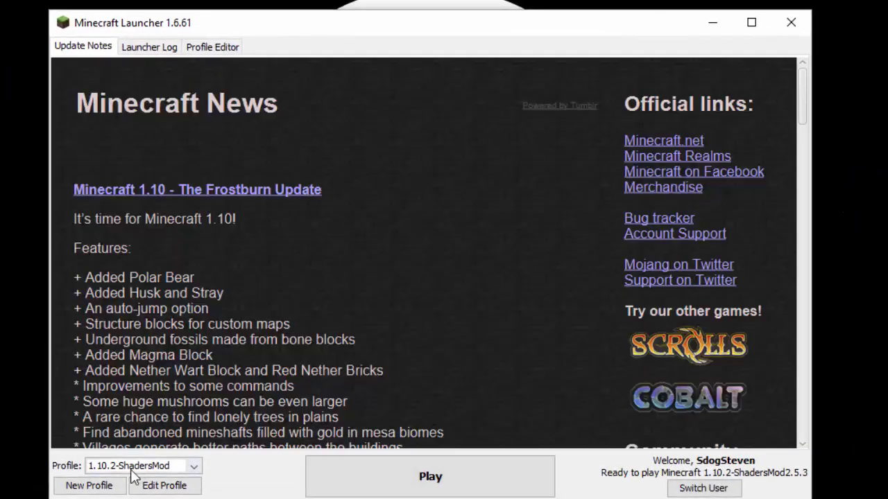
- Launch Minecraft from the 1.10.2-ShadersMod profile and maximize its window
left_click(130, 471)
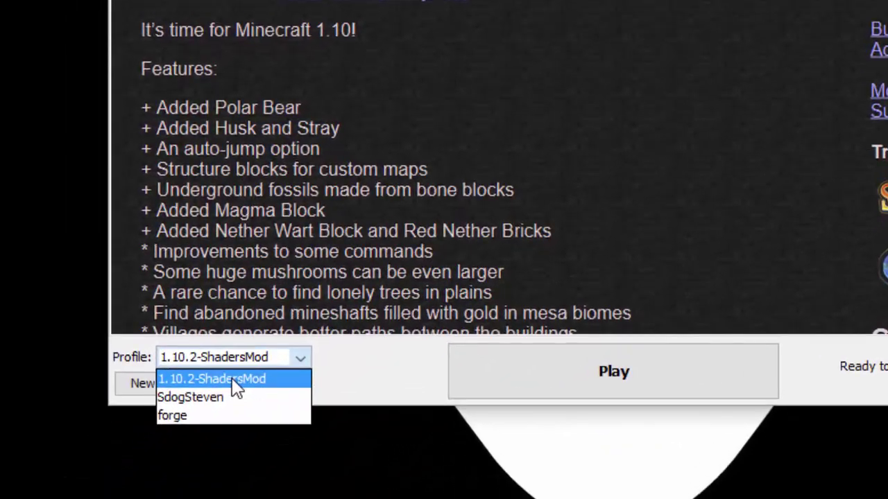
left_click(263, 380)
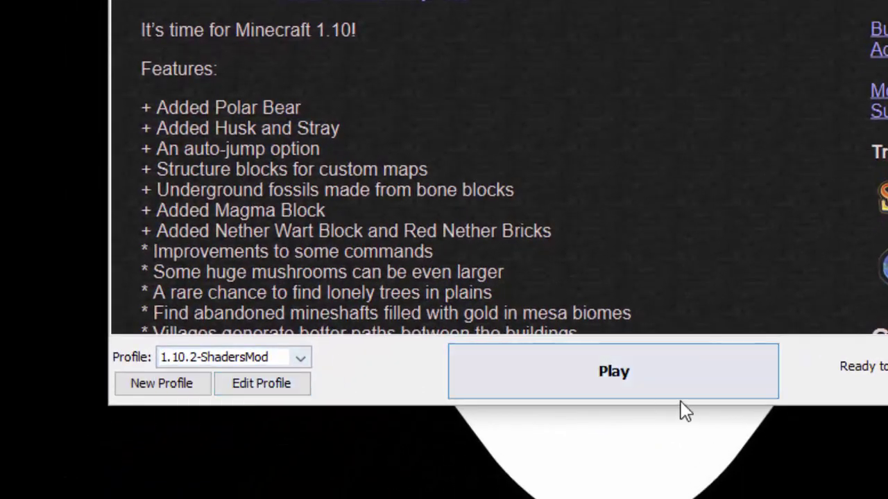
left_click(666, 389)
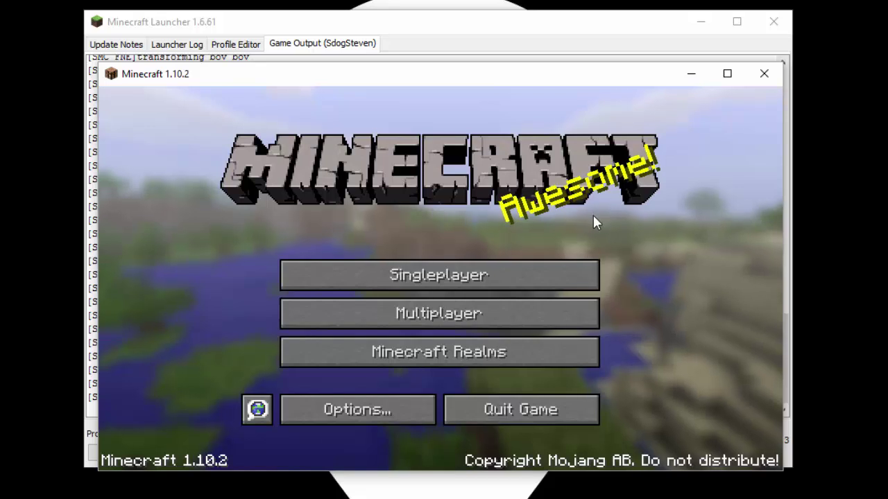
left_click(726, 73)
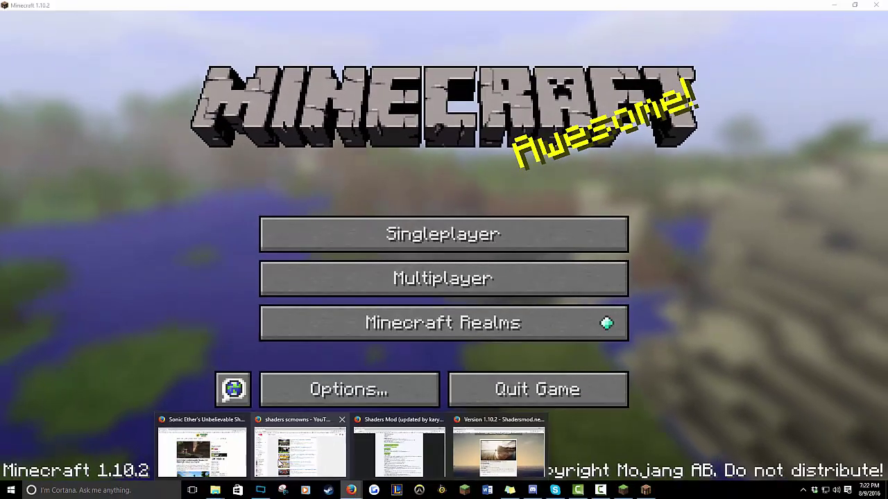
left_click(270, 479)
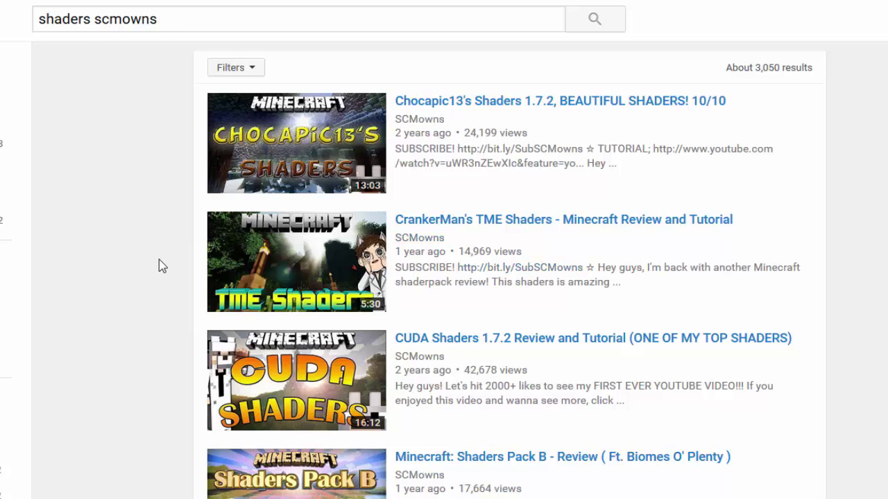
scroll(177, 304, "down", 5)
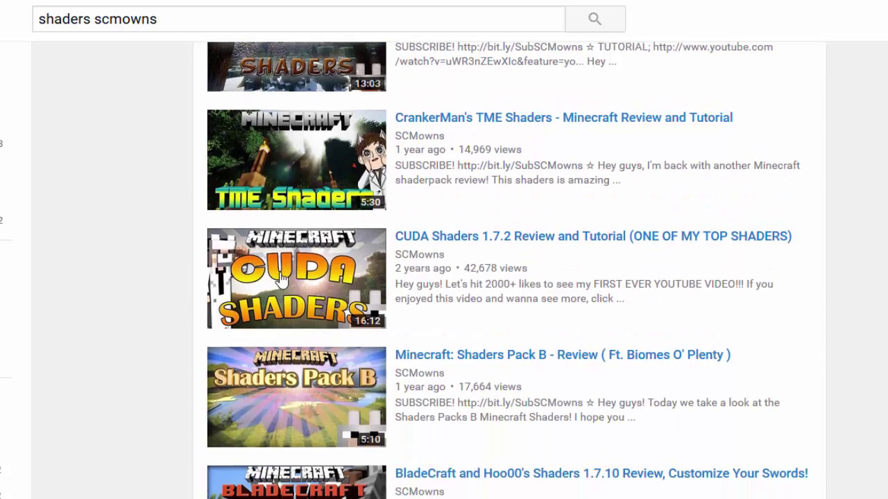
scroll(166, 376, "down", 12)
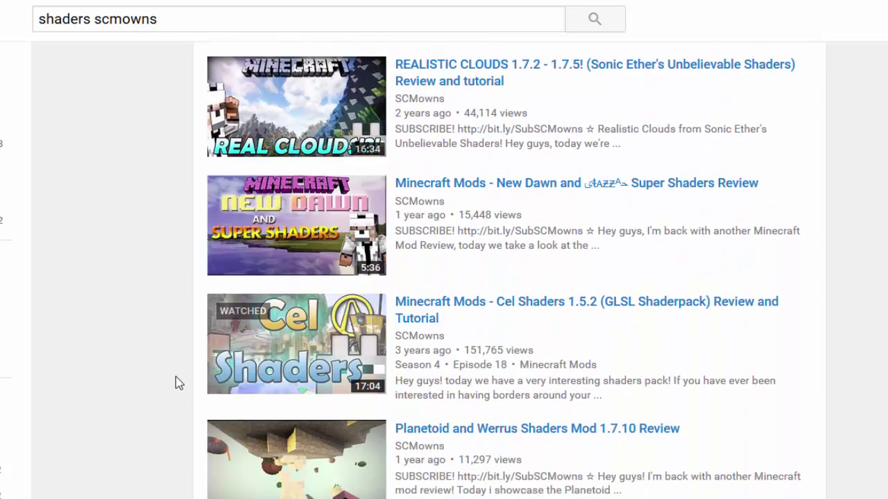
scroll(188, 410, "down", 4)
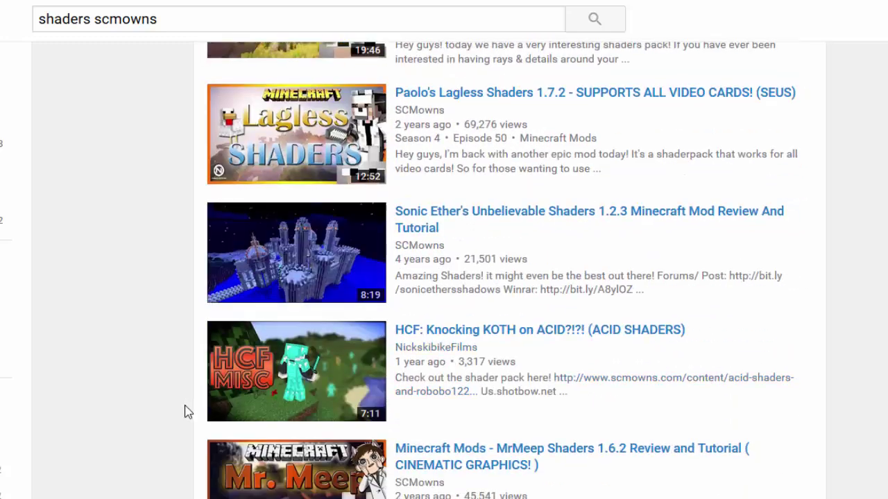
scroll(376, 307, "up", 6)
scroll(364, 305, "down", 3)
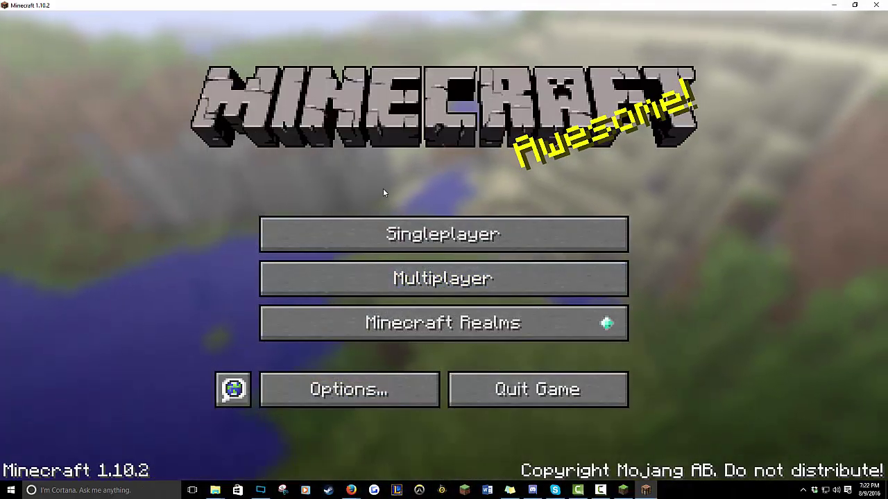
- Open Options > Shaders, exit fullscreen, open the empty .minecraft\shaderpacks folder beside the game, then switch to Firefox
left_click(352, 395)
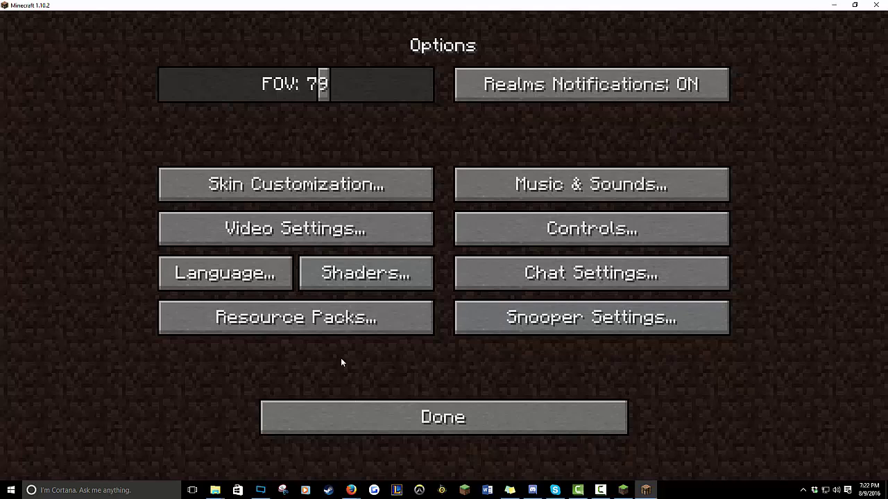
left_click(374, 277)
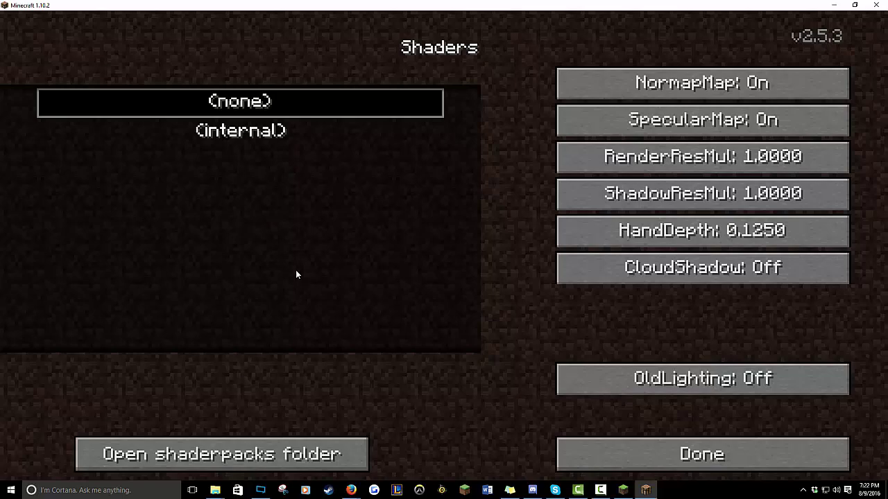
key("F11")
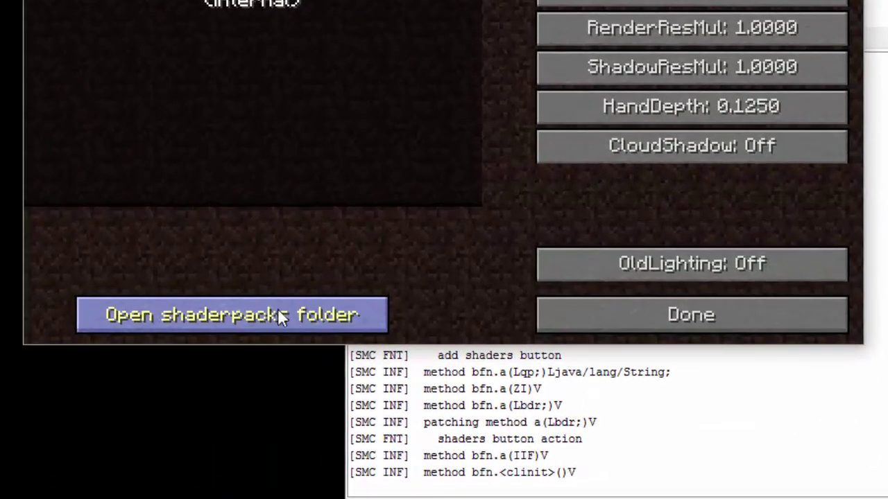
left_click(247, 294)
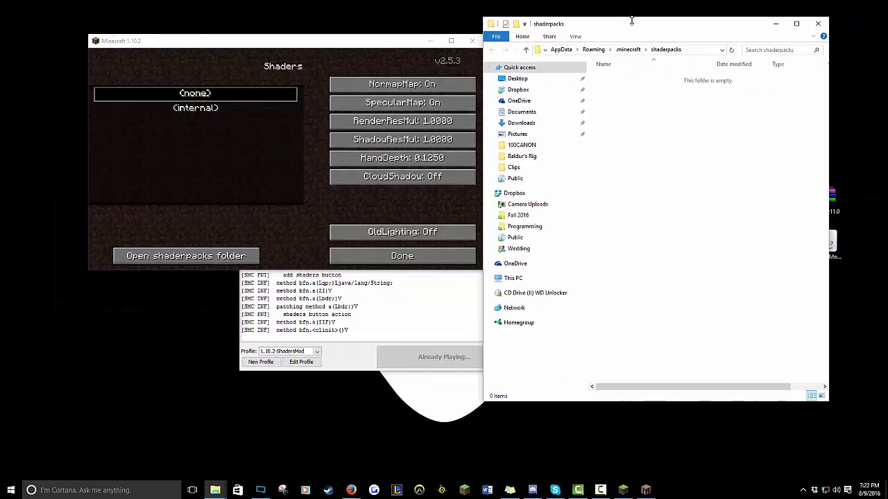
left_click_drag(629, 21, 544, 50)
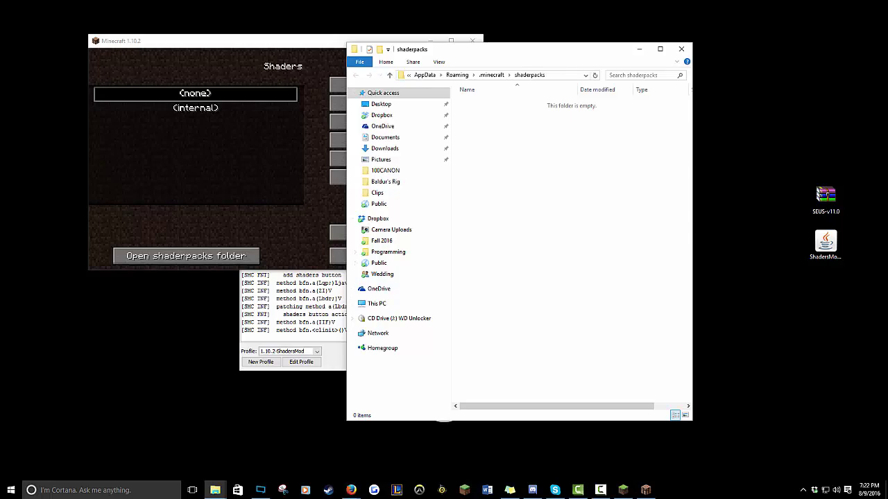
key("alt+Tab")
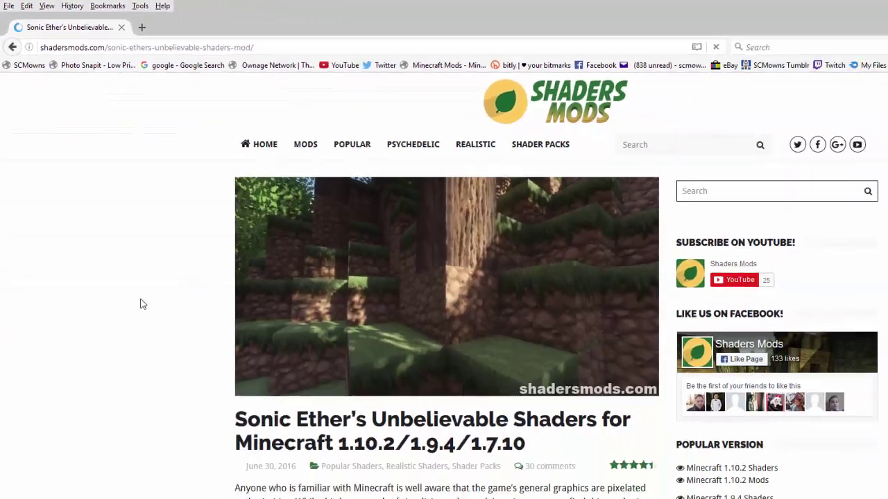
- Scroll the article to Download Links and open the SEUS v11.0 link
scroll(123, 239, "down", 3)
scroll(125, 246, "up", 3)
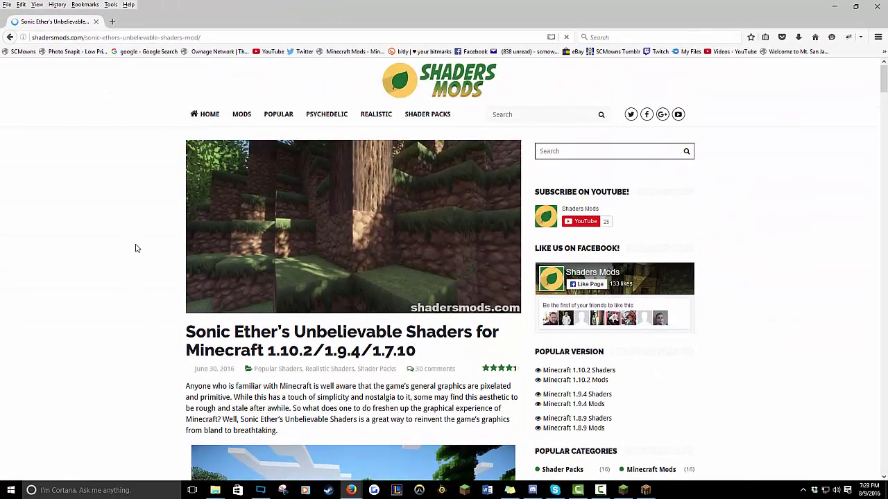
scroll(140, 210, "down", 15)
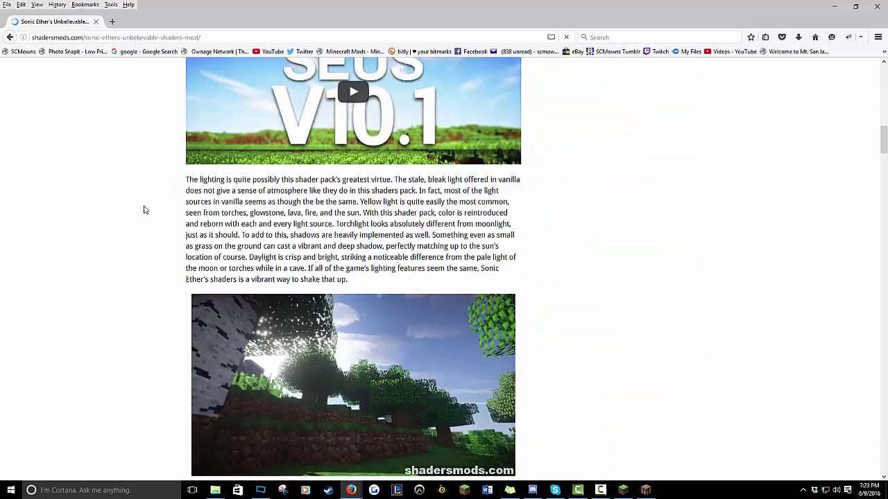
scroll(144, 209, "down", 15)
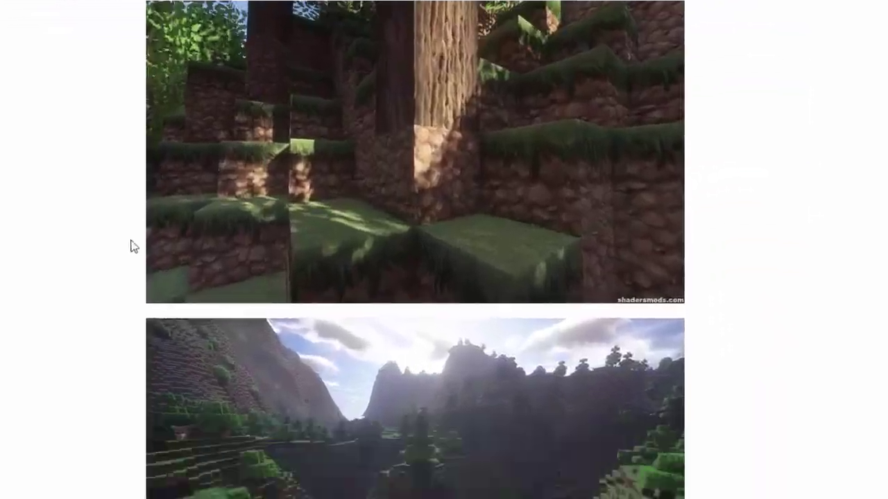
scroll(134, 247, "down", 15)
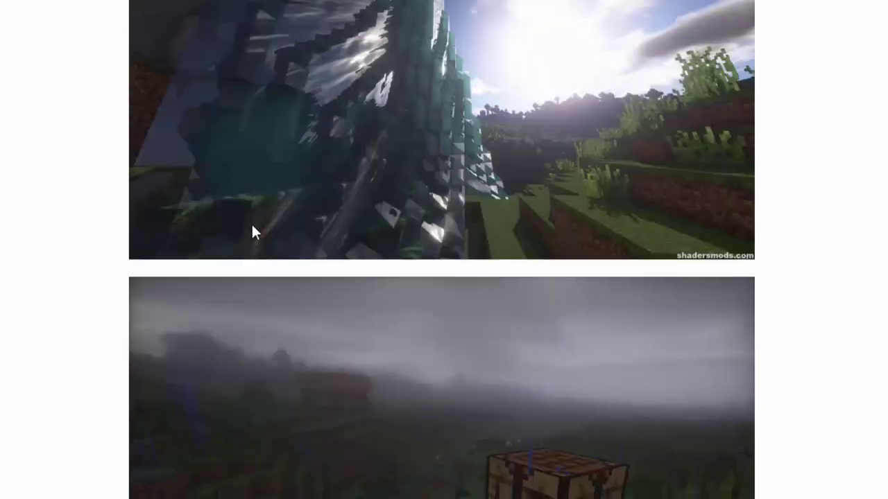
scroll(89, 241, "down", 15)
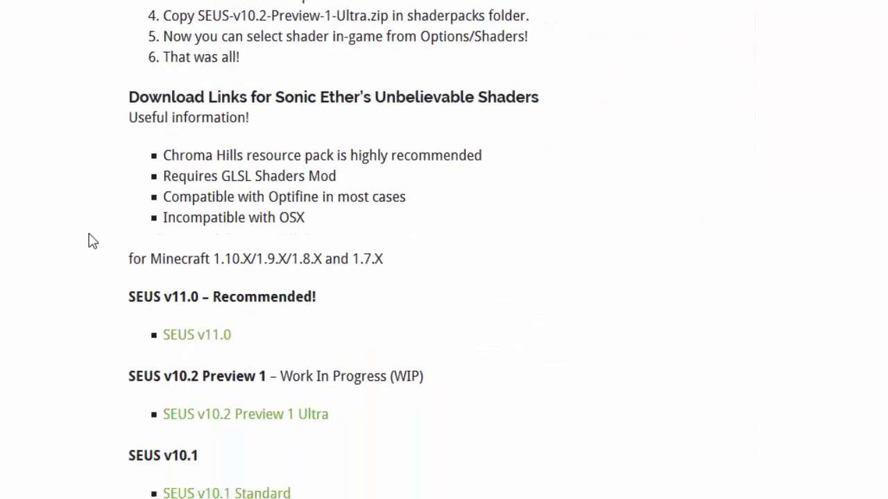
scroll(218, 334, "up", 2)
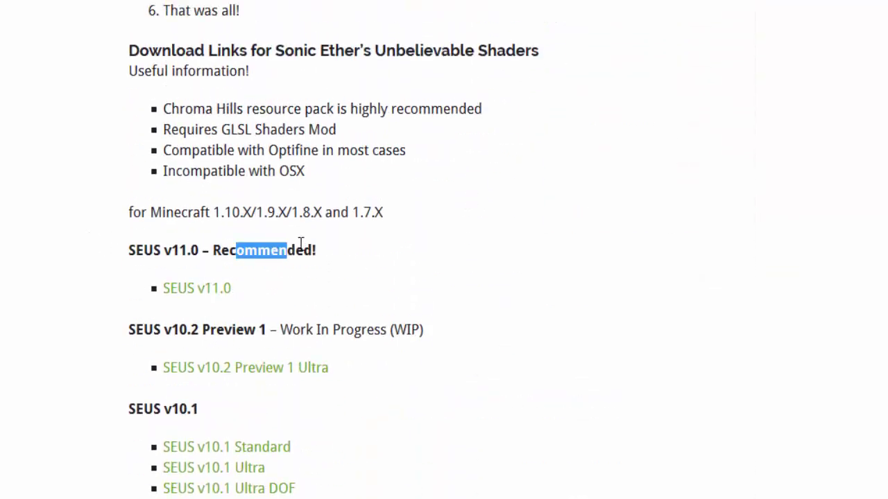
left_click(182, 291)
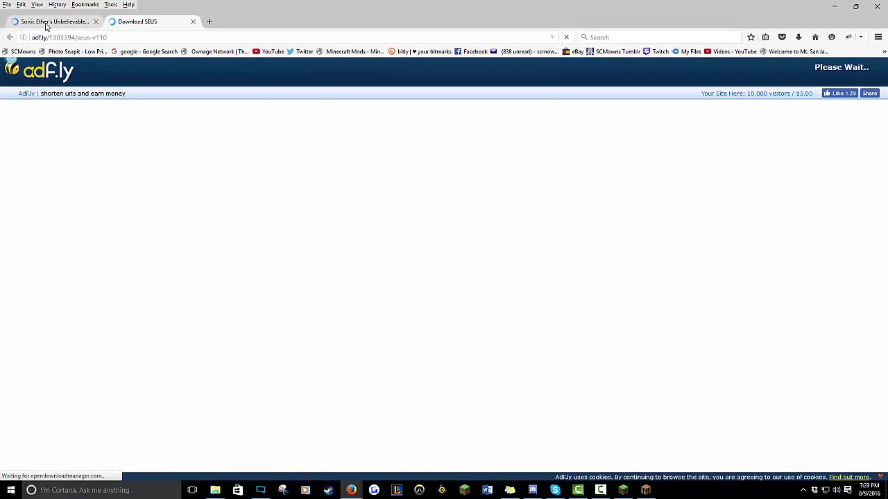
- Skip the ad, accept the EULA, download SEUS-v11.0.zip, and dismiss the download prompt
left_click(46, 22)
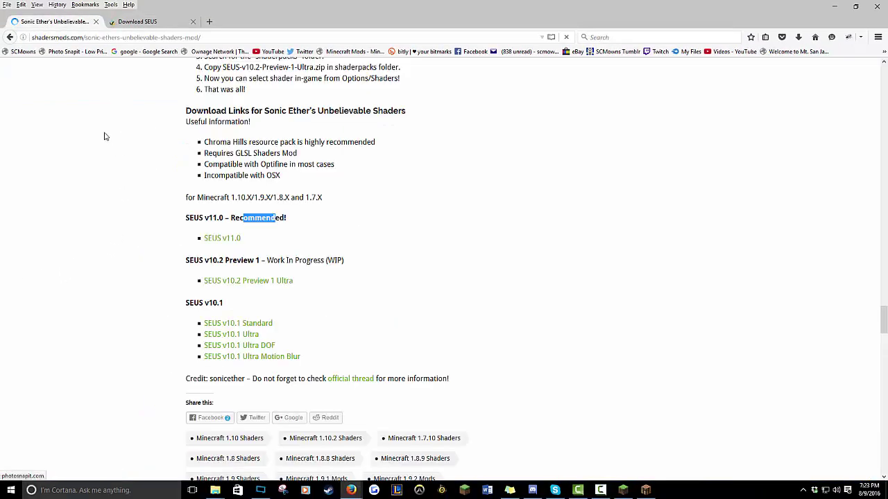
left_click(138, 21)
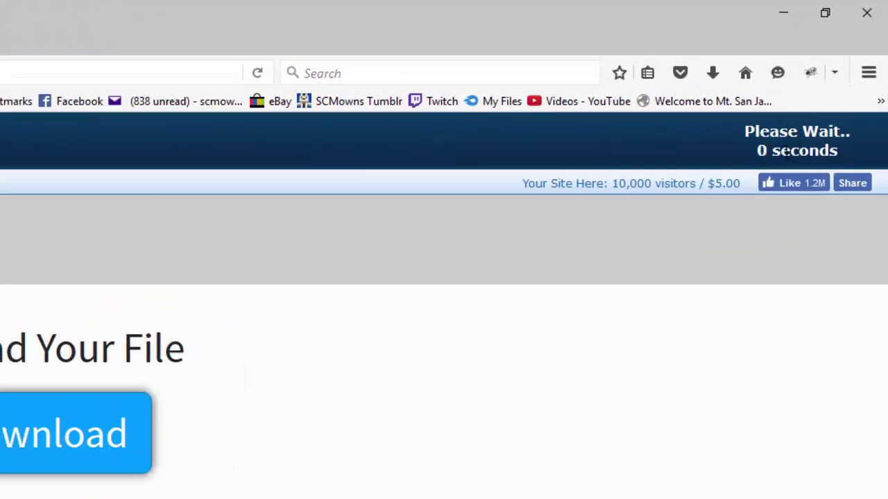
left_click(797, 149)
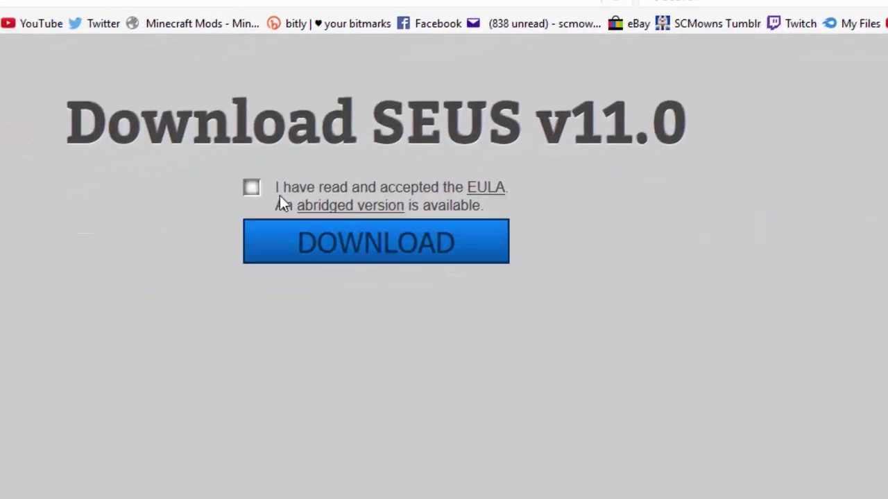
left_click(357, 243)
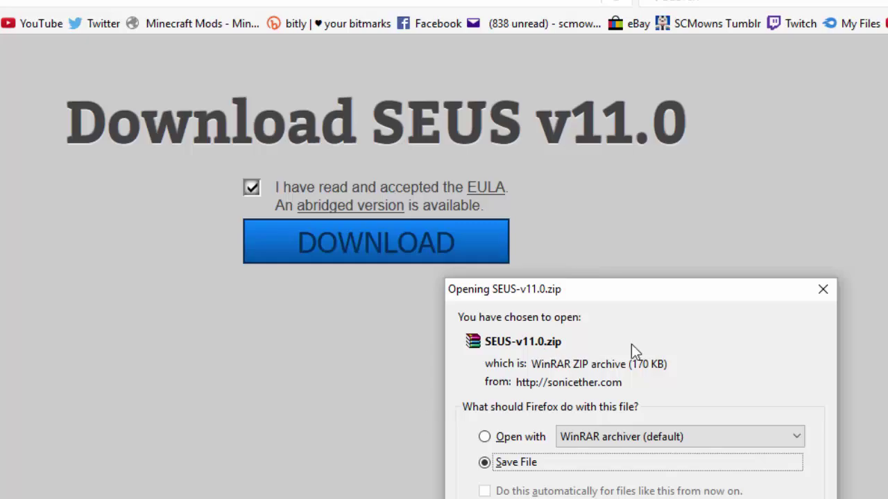
left_click(823, 289)
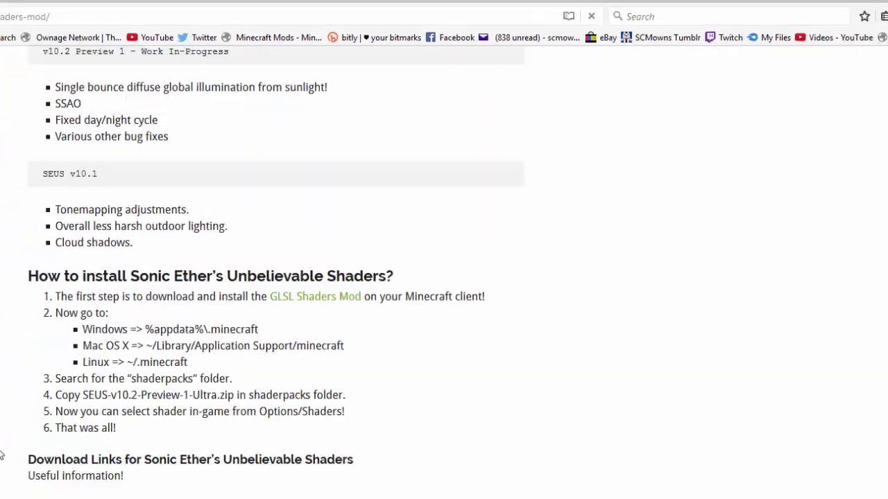
- Scroll through the shaders article, then minimise Firefox
scroll(133, 99, "up", 10)
scroll(134, 99, "up", 10)
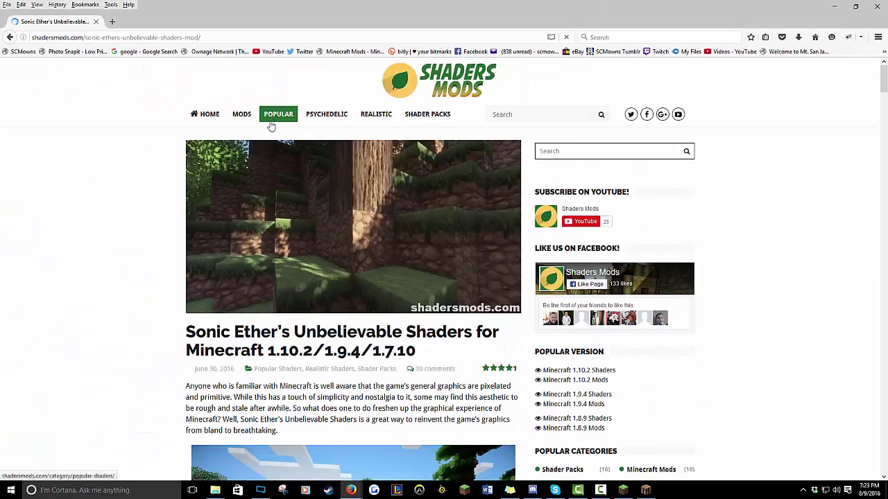
scroll(189, 254, "down", 5)
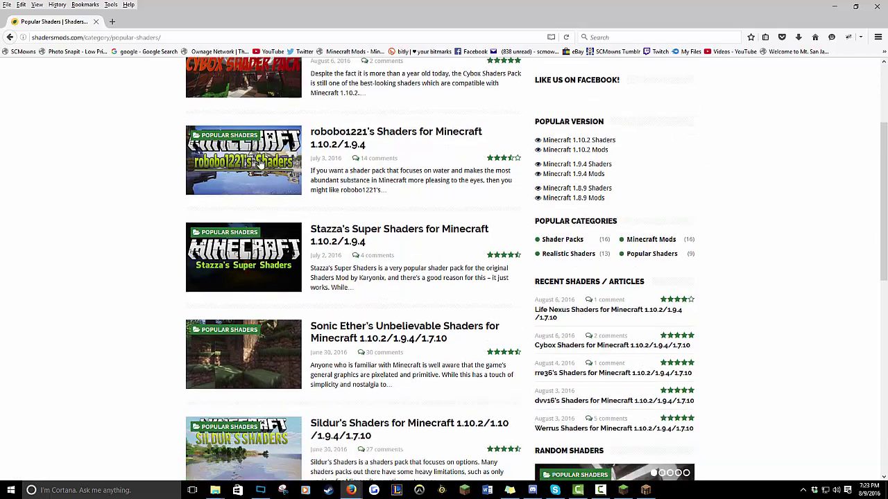
scroll(244, 347, "down", 6)
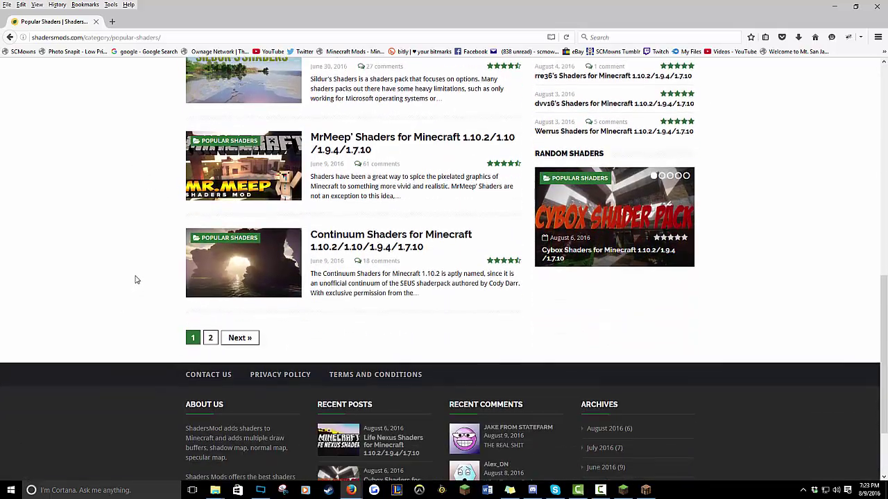
scroll(145, 297, "up", 10)
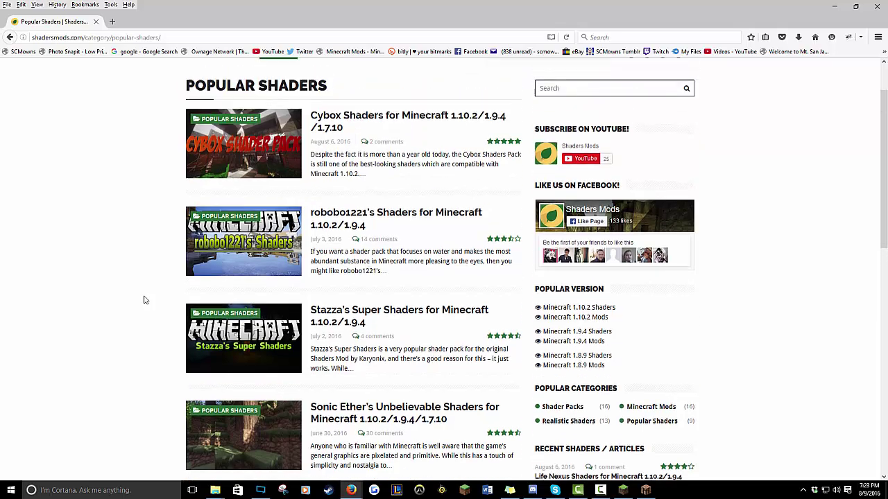
left_click(832, 8)
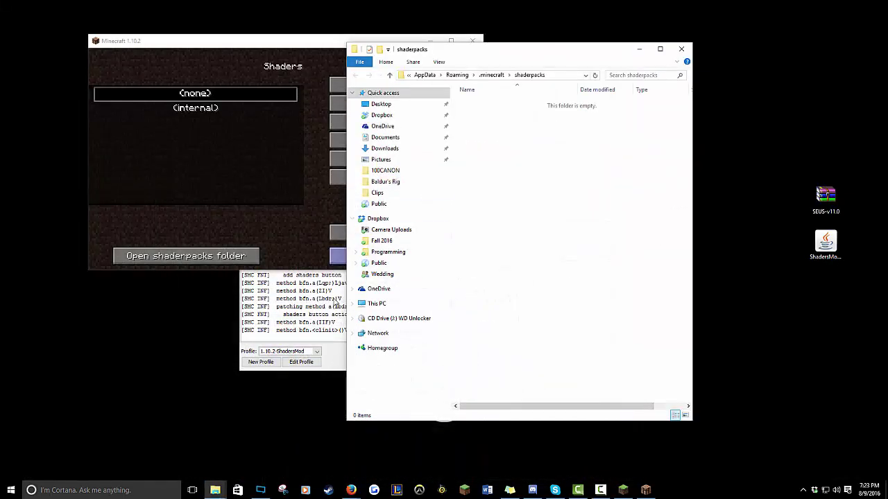
- Restore Firefox to the YouTube search results, scroll them, and minimise it again
mouse_move(348, 487)
left_click(303, 447)
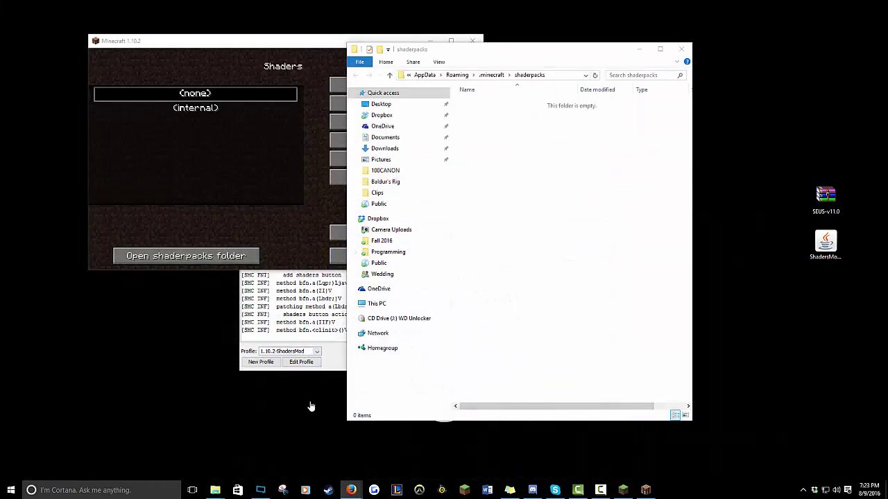
scroll(256, 329, "up", 7)
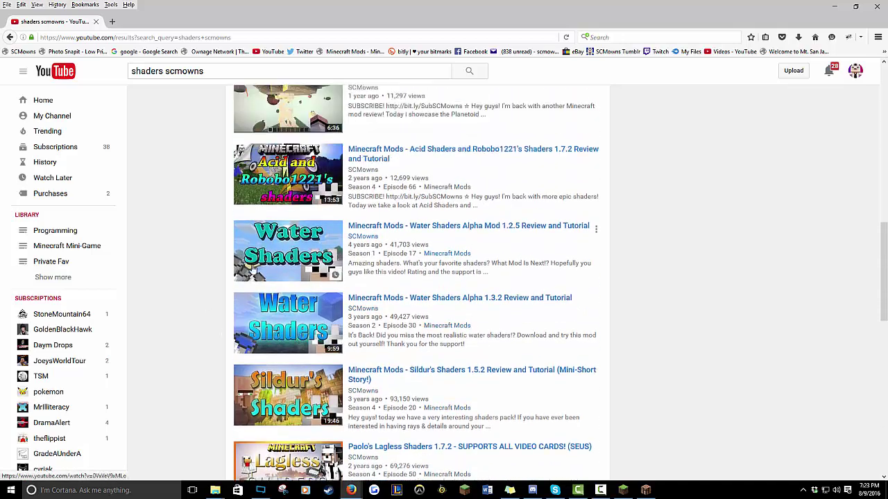
scroll(256, 251, "up", 5)
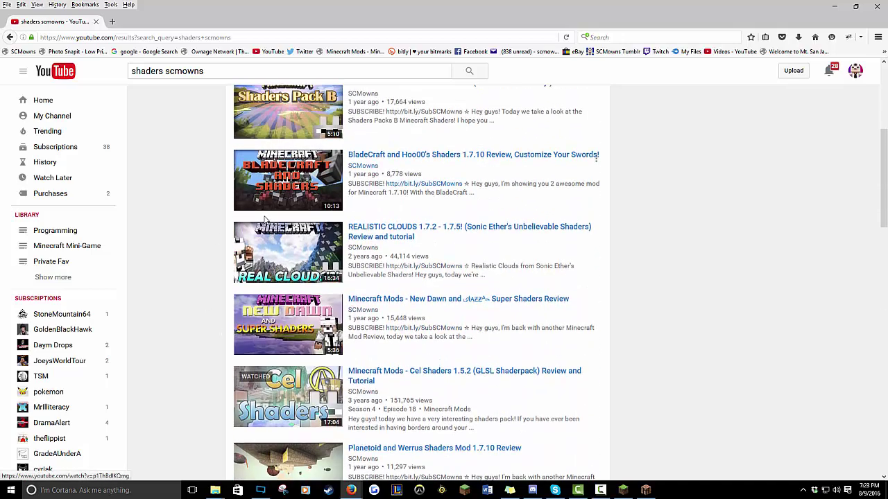
left_click(835, 7)
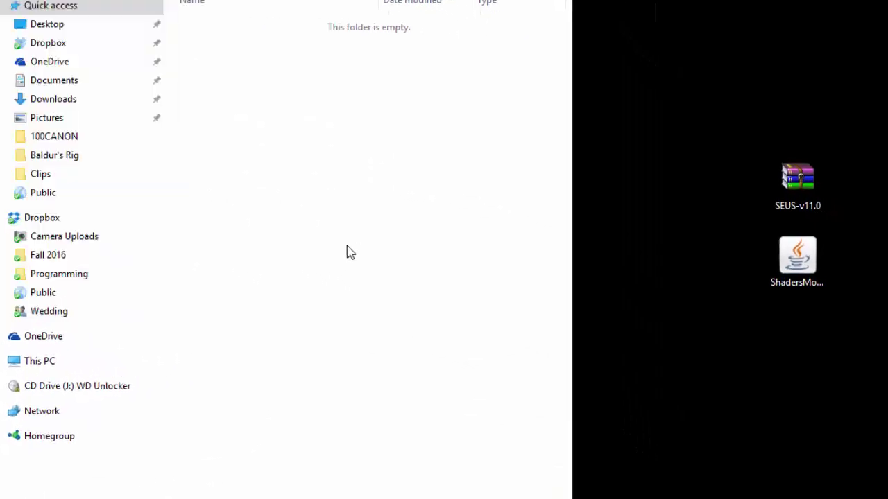
- Inspect the SEUS-v11.0 archive and its shaders folder in WinRAR, then close it
left_click(825, 197)
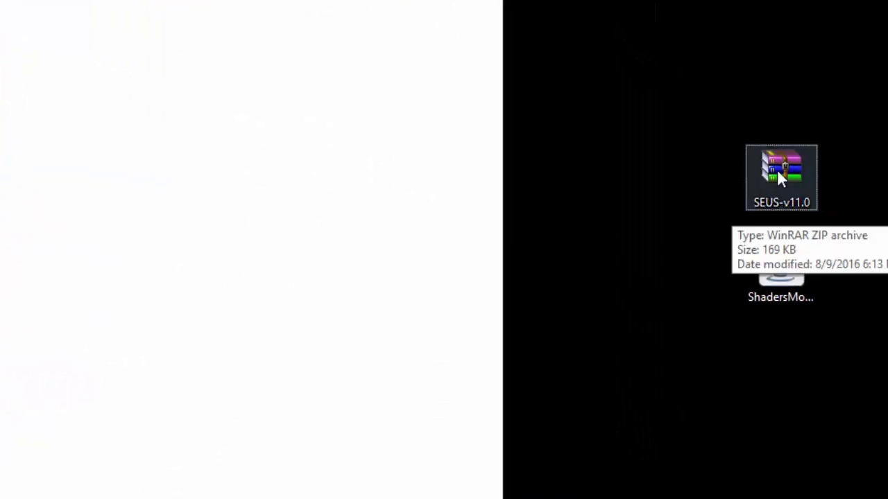
left_click(97, 229)
double_click(781, 170)
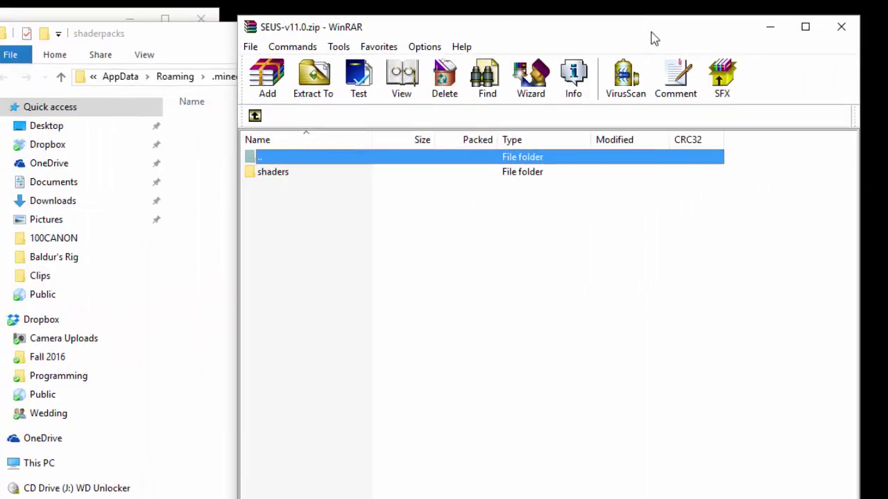
left_click(302, 194)
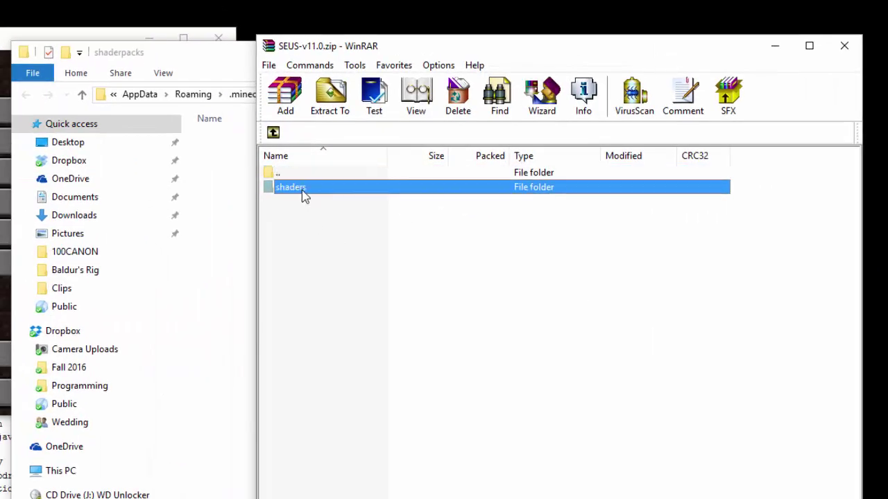
double_click(302, 195)
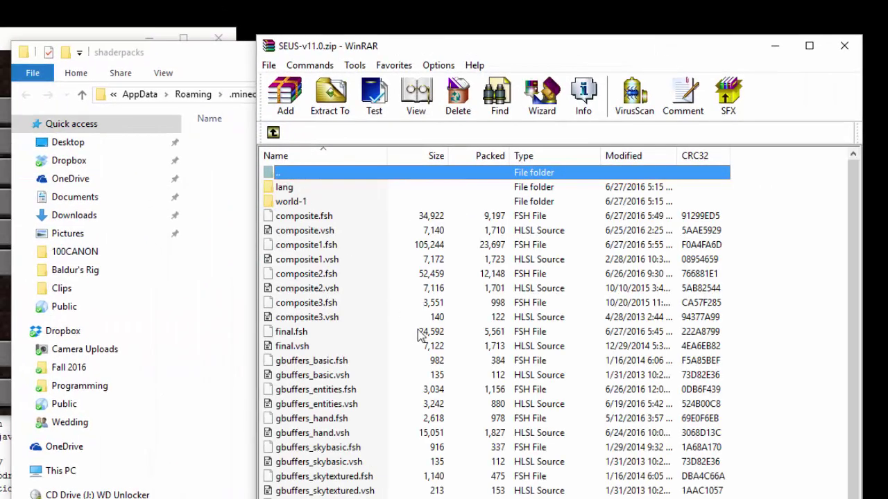
left_click(272, 131)
left_click(345, 217)
left_click(844, 45)
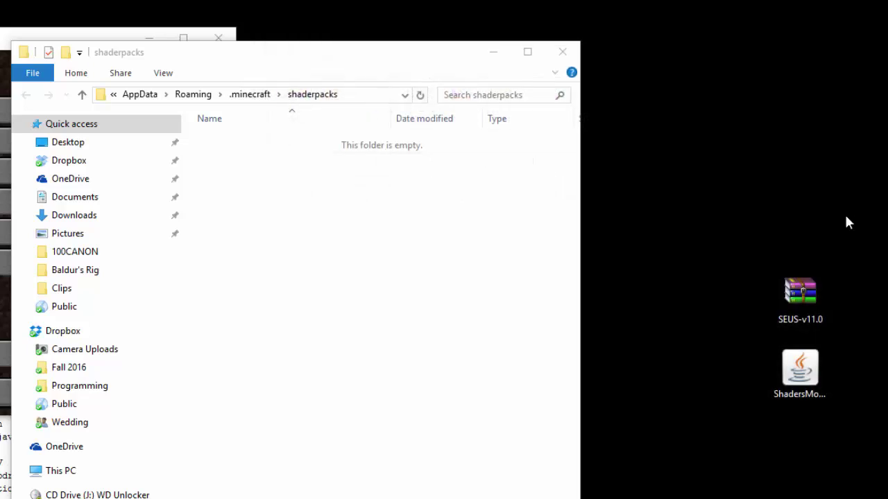
- Drag the SEUS-v11.0 zip from the desktop into the .minecraft\shaderpacks folder
left_click_drag(795, 299, 795, 226)
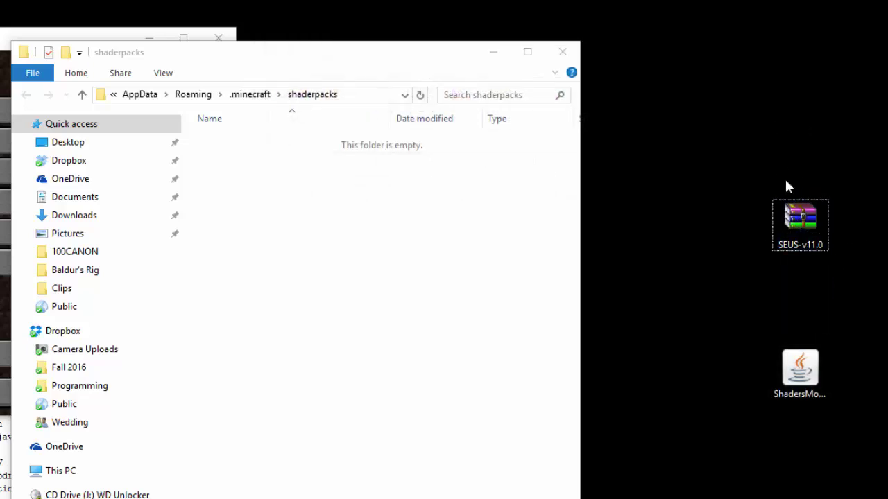
left_click(759, 212)
left_click_drag(780, 233, 367, 351)
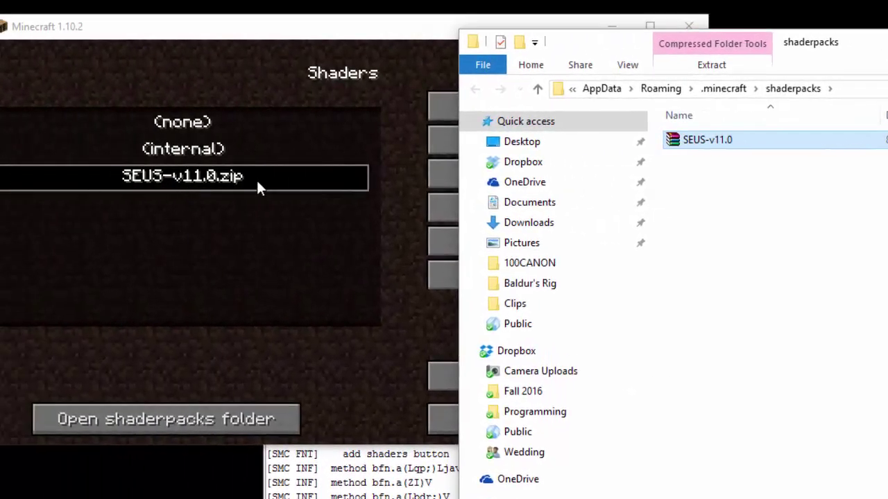
left_click(803, 321)
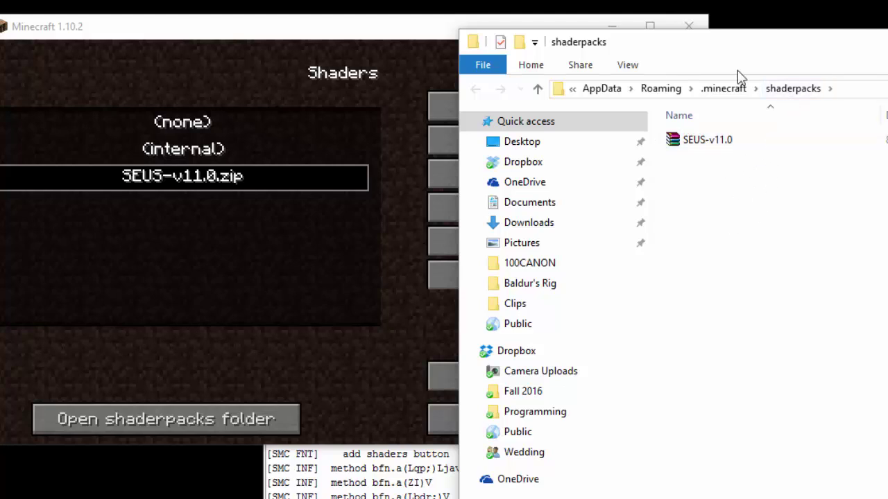
- Maximise Minecraft, back out to the main menu, and load the first New World save
left_click(402, 34)
double_click(402, 34)
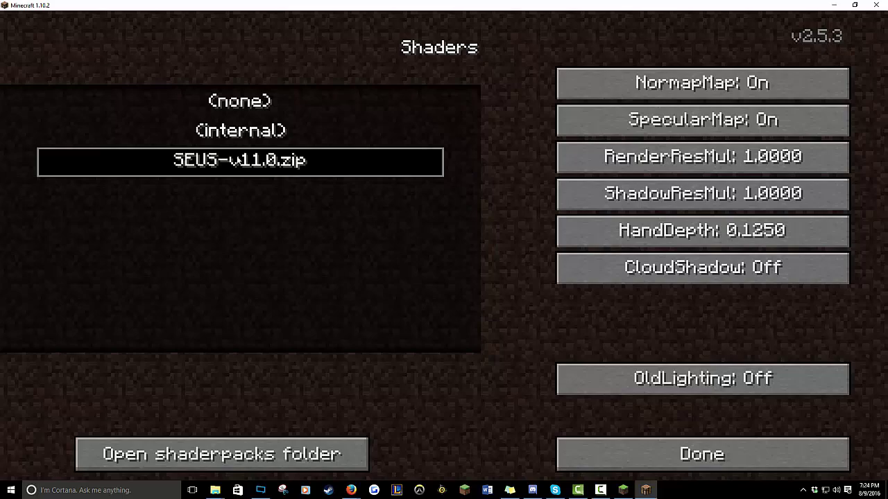
left_click(652, 462)
left_click(458, 406)
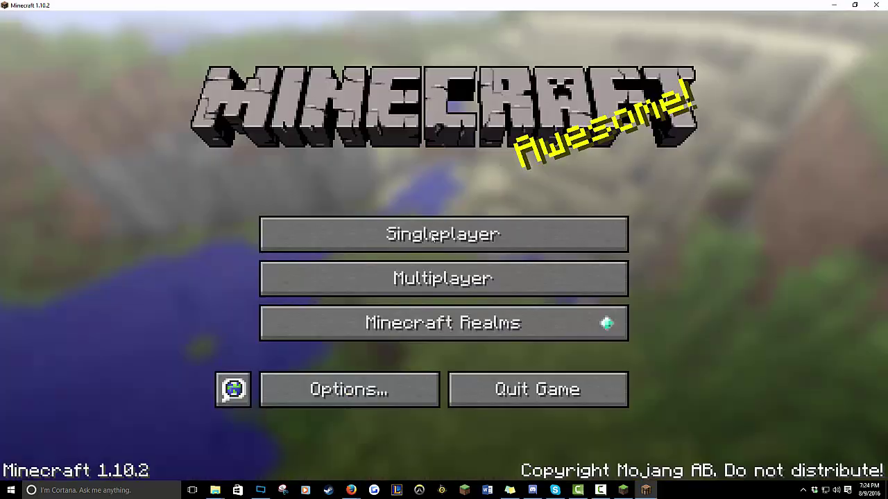
left_click(431, 245)
left_click(350, 144)
left_click(350, 144)
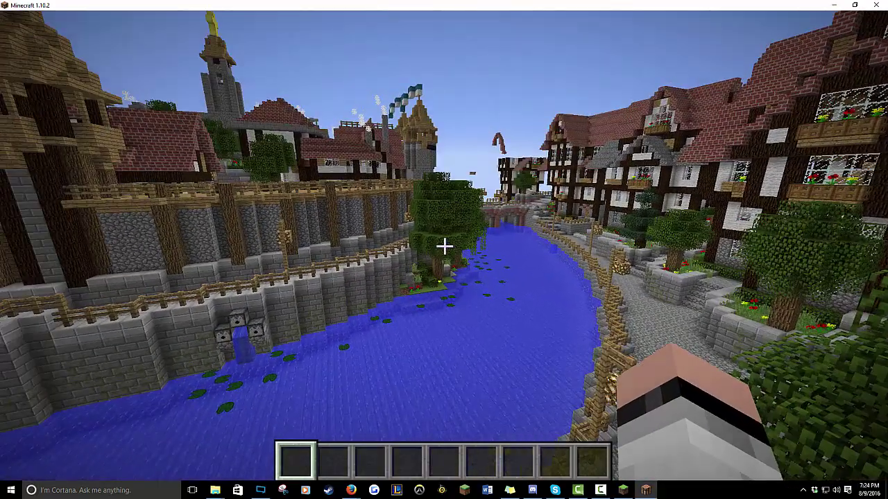
- Select SEUS-v11.0.zip under Options > Shaders from the pause menu and resume play
key("Escape")
left_click(360, 279)
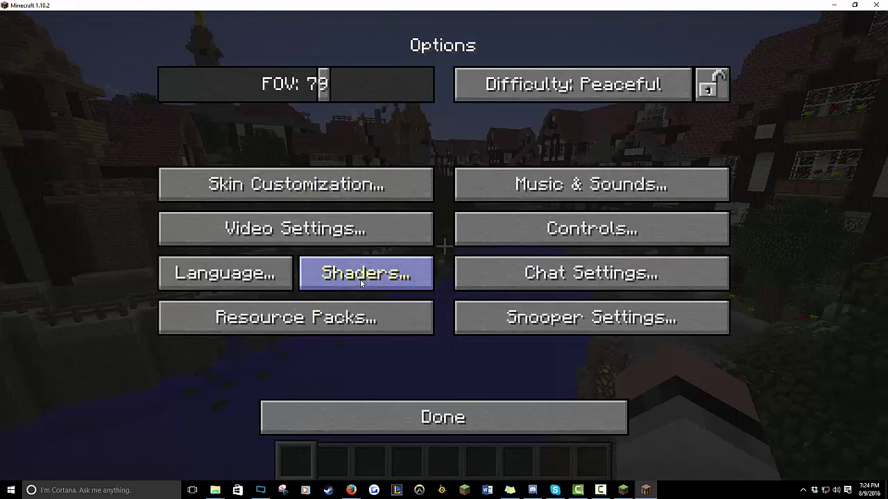
left_click(363, 279)
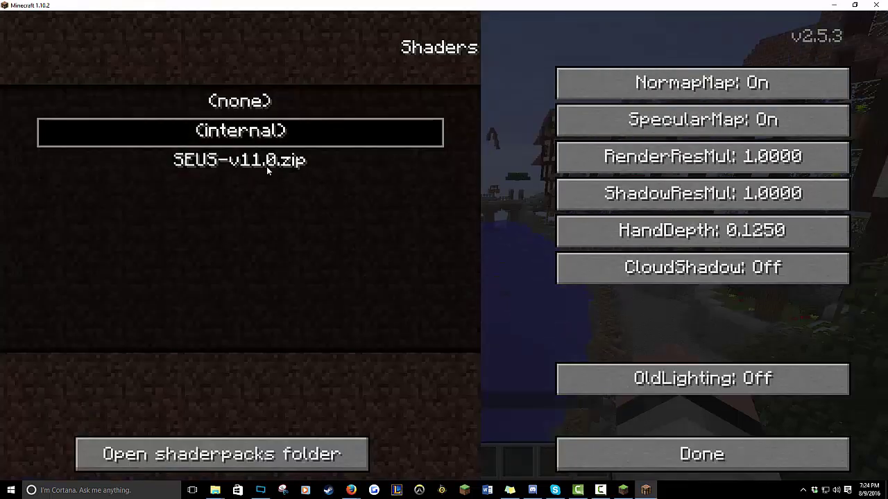
left_click(305, 175)
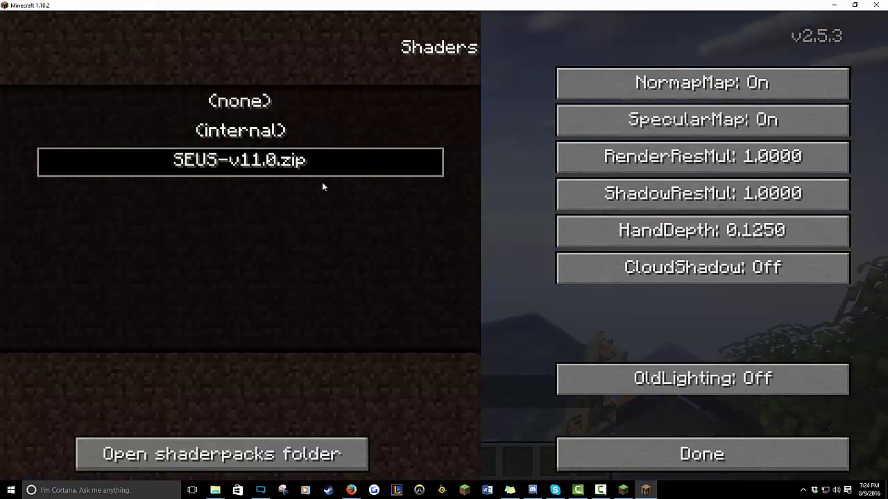
key("Escape")
left_click(521, 329)
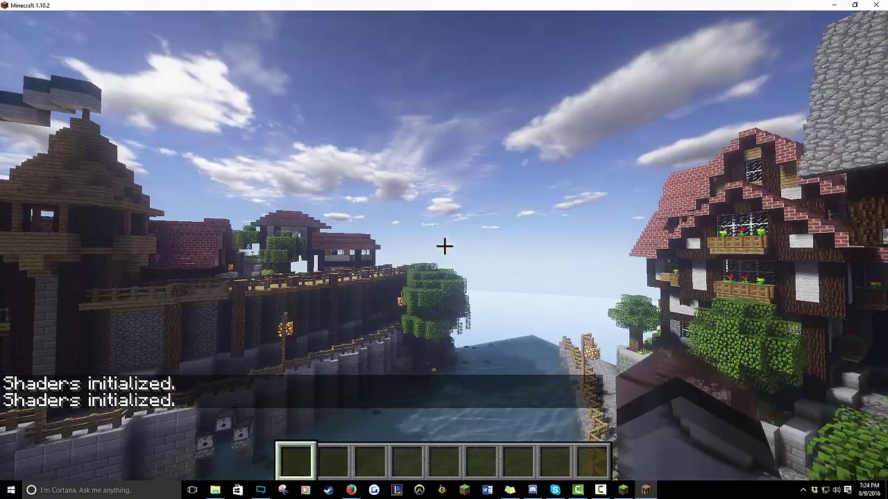
key("Escape")
key("Escape")
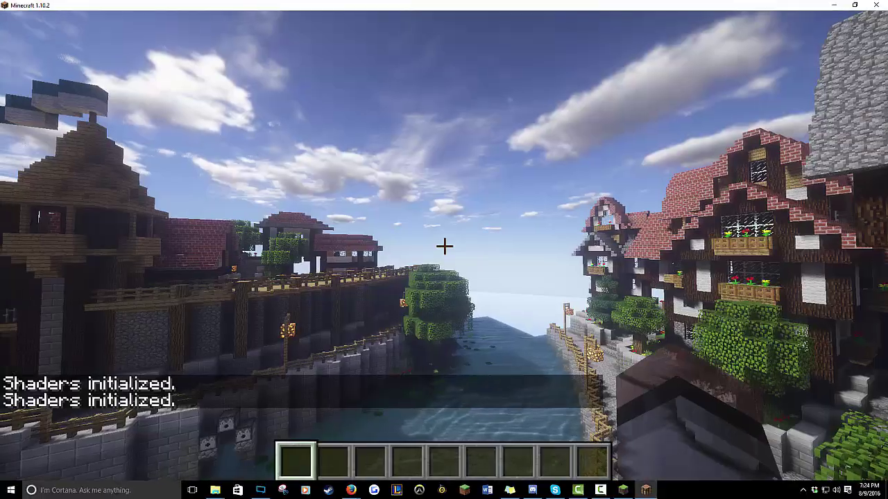
key("Escape")
left_click(350, 293)
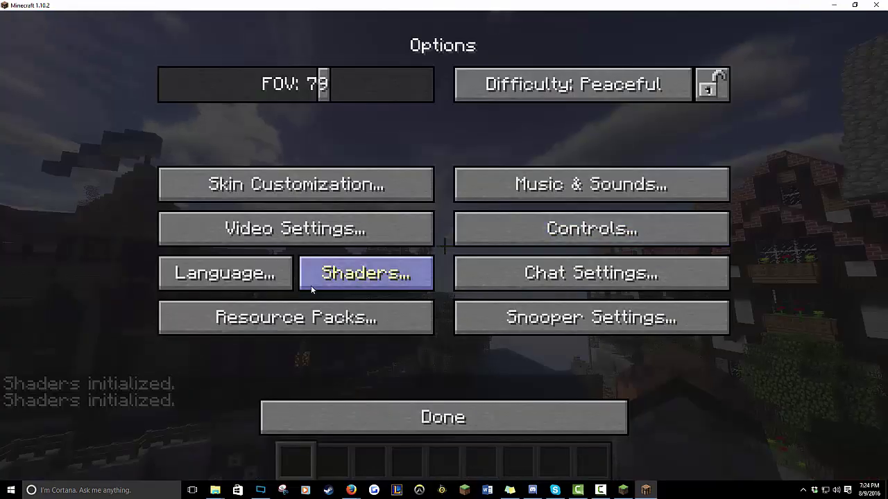
left_click(312, 229)
scroll(617, 283, "down", 1)
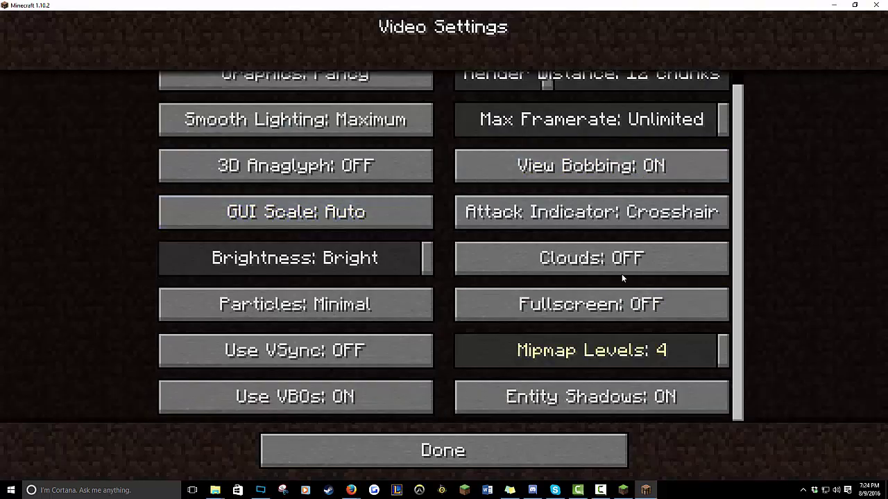
key("Escape")
key("Escape")
key("Escape")
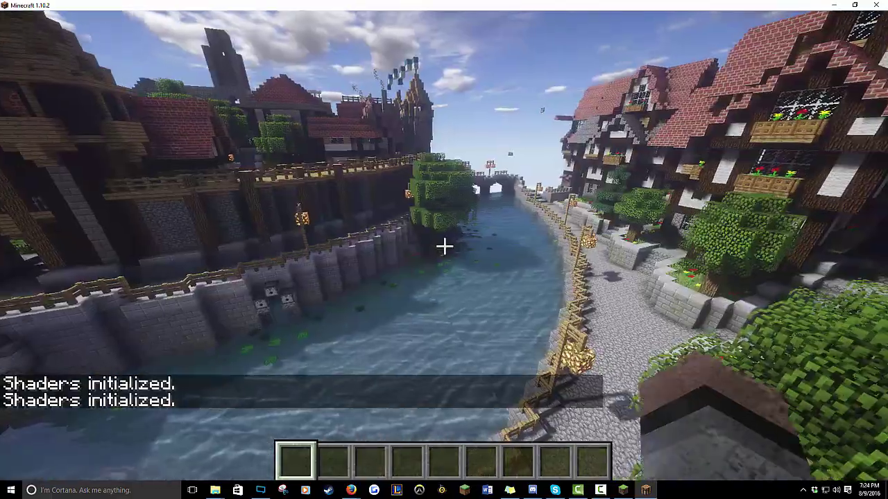
key("Escape")
left_click(340, 289)
left_click(375, 273)
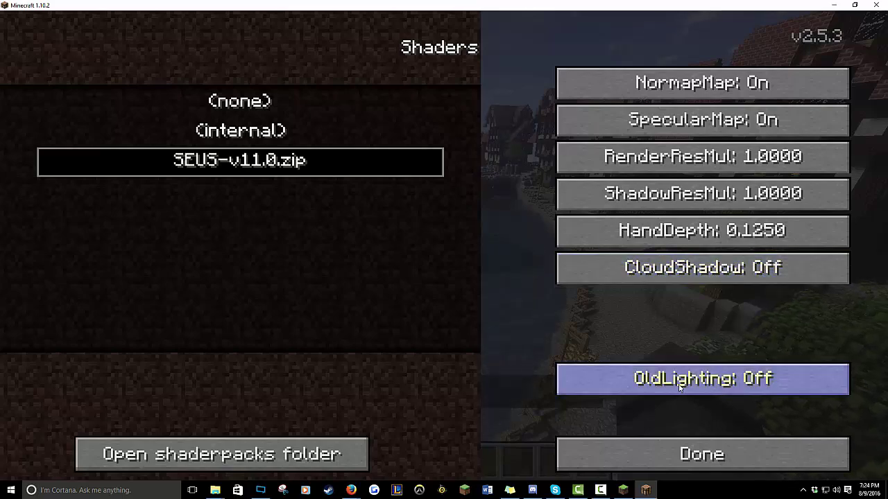
key("Escape")
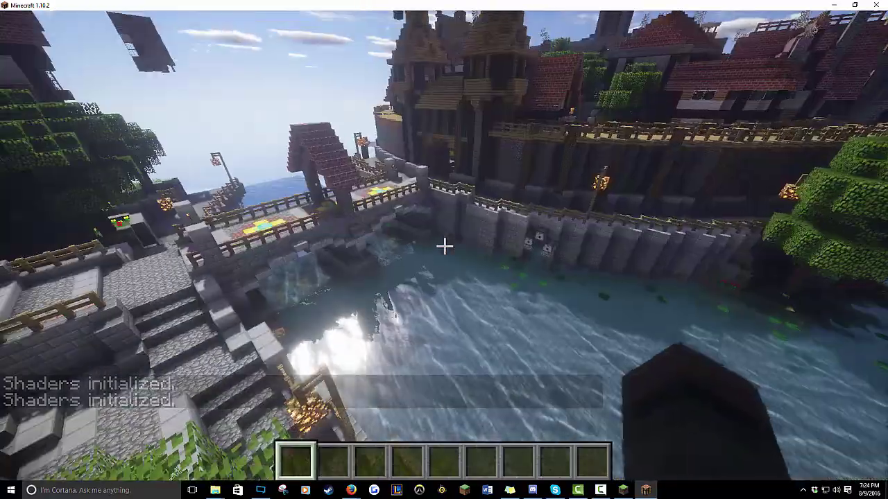
- Fly forward along the canal wall and rise toward the bridge and plaza
key("w")
key("w")
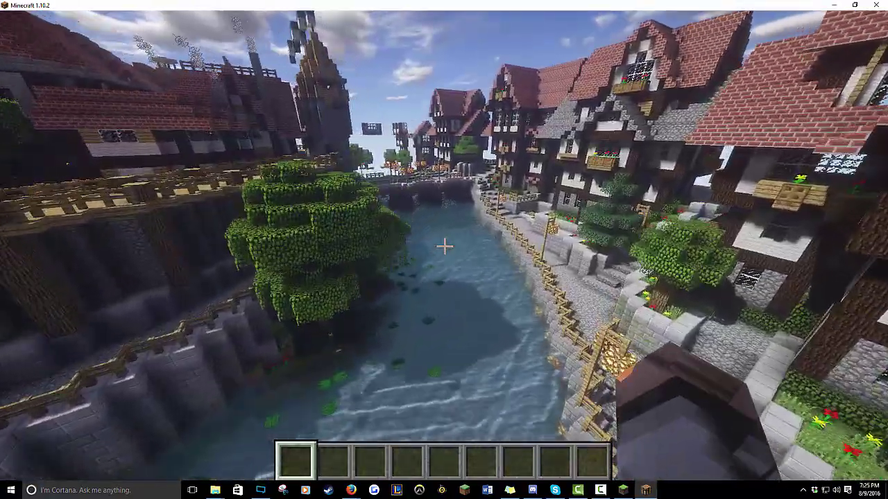
key("w")
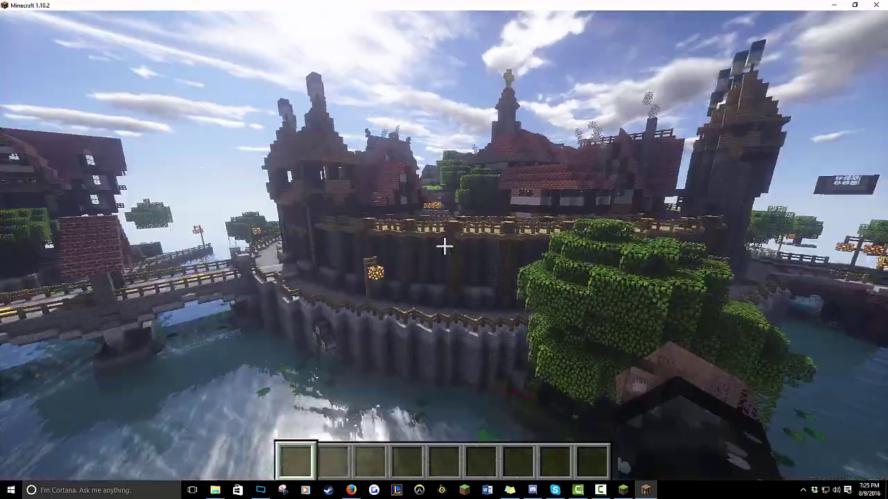
key("w")
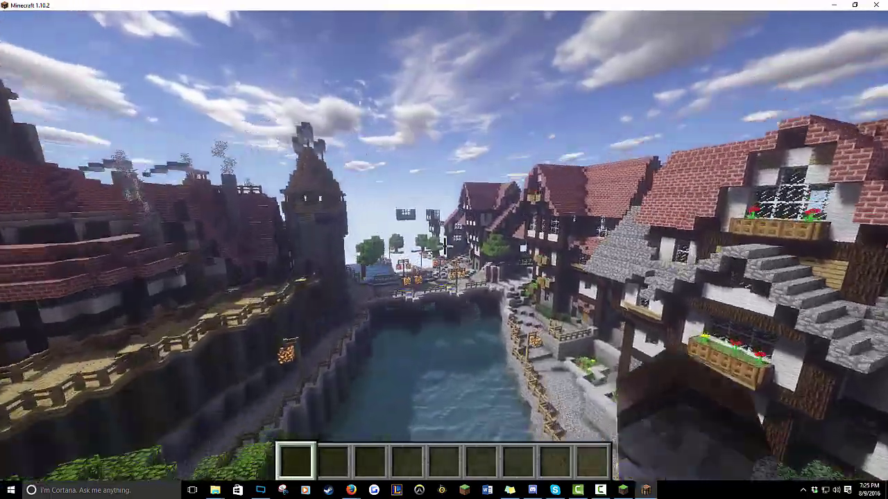
key("w")
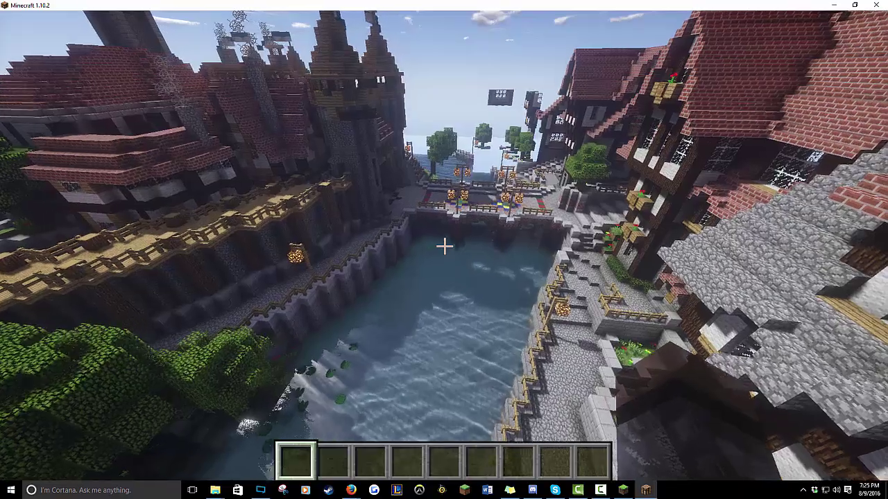
key("w")
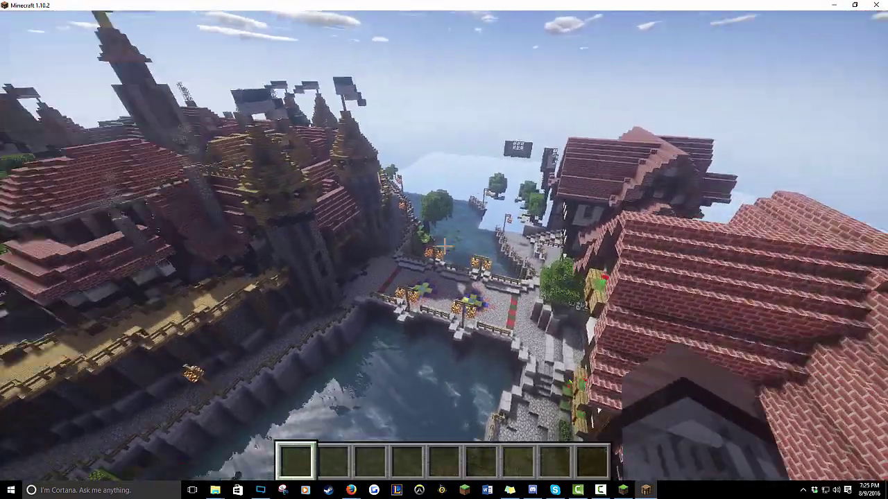